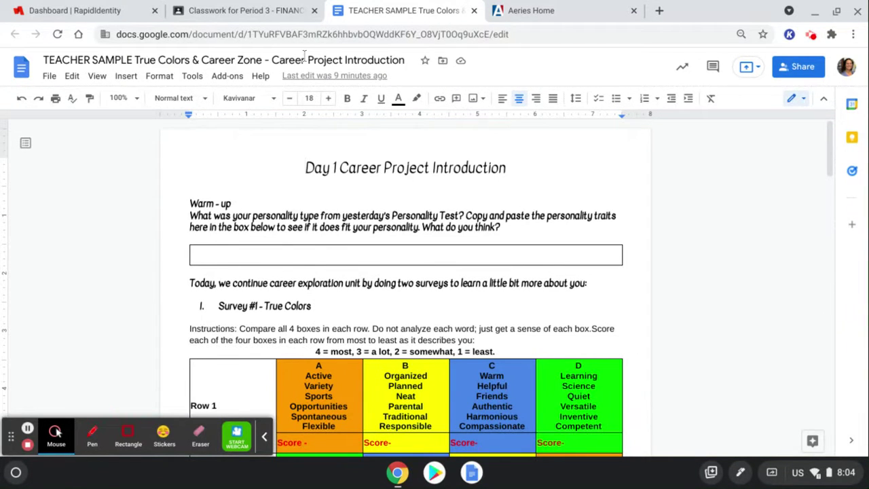
Check the personality type in the results screenshot attached to the #34 Personality Test Results assignment in Google Classroom
left_click(248, 8)
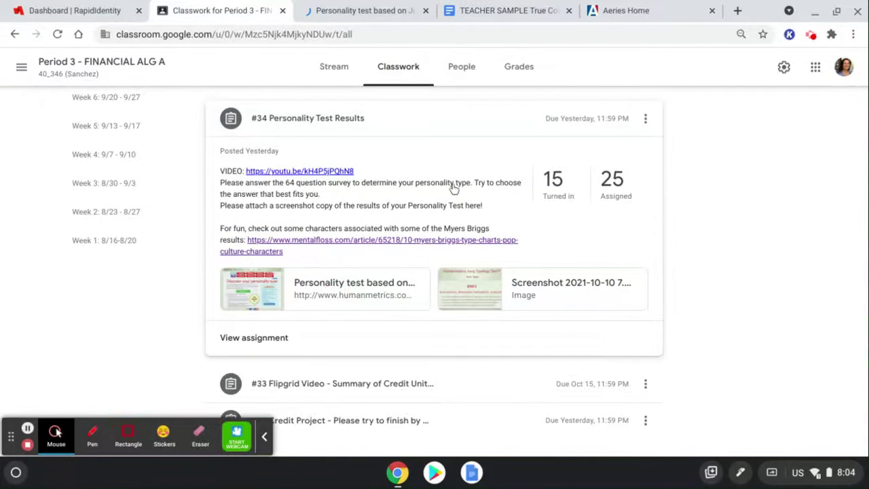
left_click(524, 283)
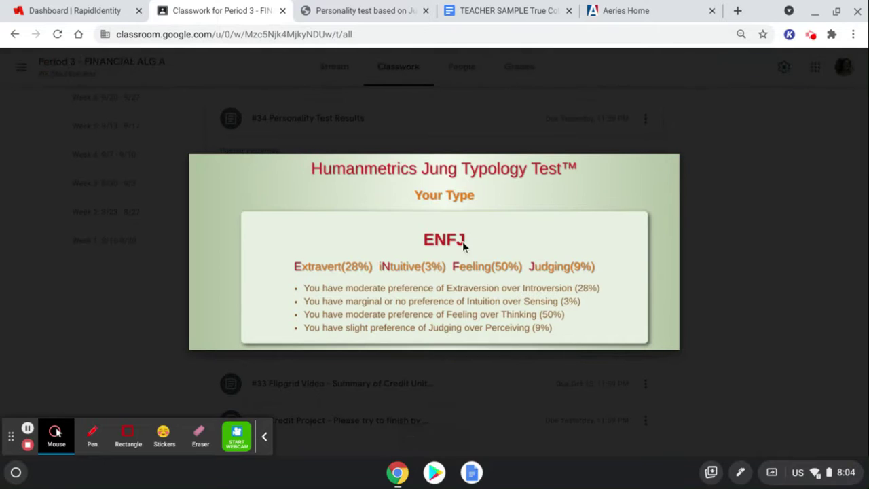
left_click(353, 11)
Switch to the TEACHER SAMPLE document and enter "ENFJ - " in the warm-up answer box
left_click(506, 10)
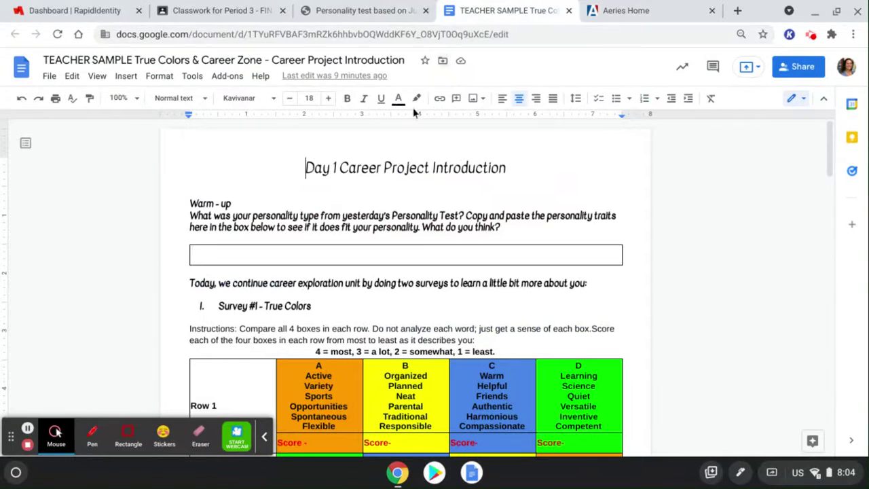
left_click(353, 251)
type("E")
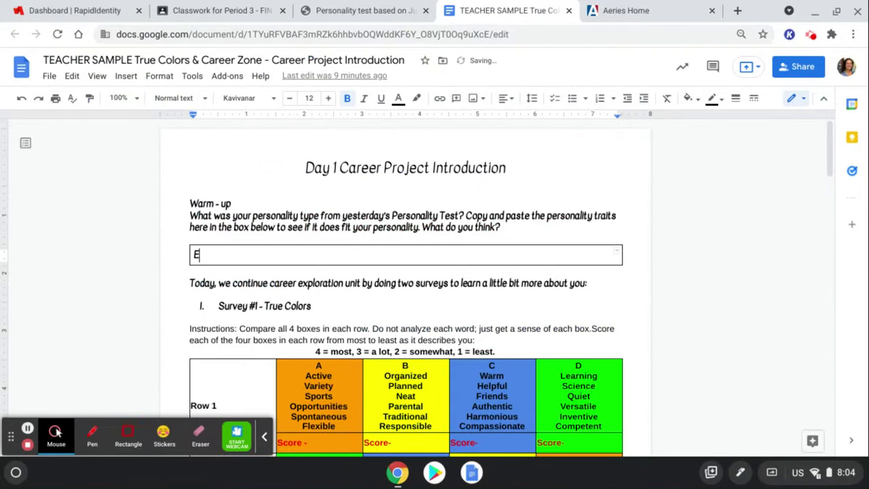
type("NFJ")
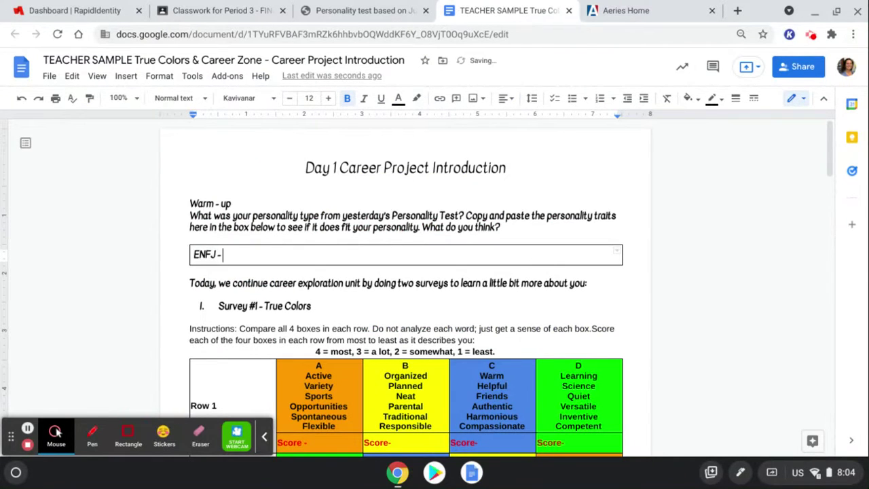
type(" -")
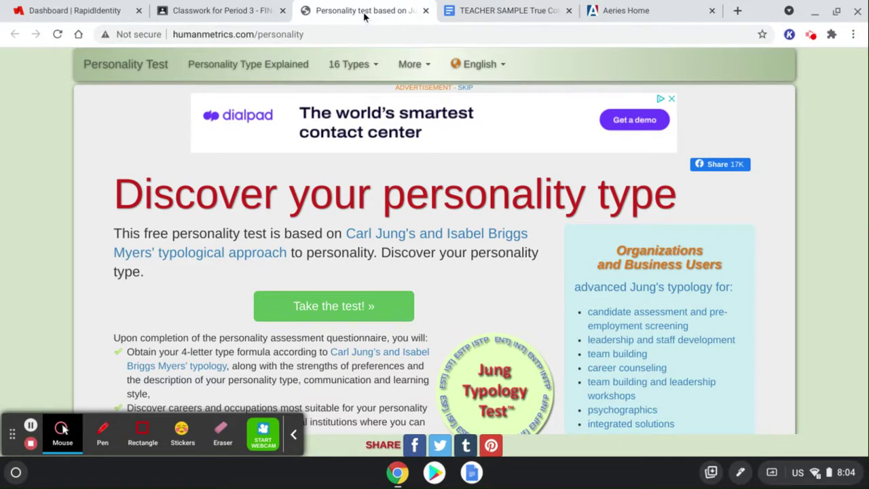
left_click(366, 11)
left_click(349, 64)
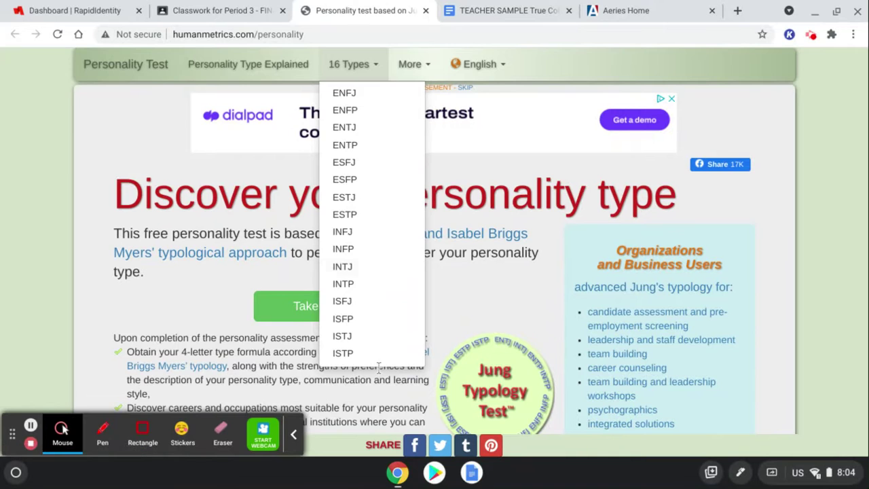
left_click(359, 91)
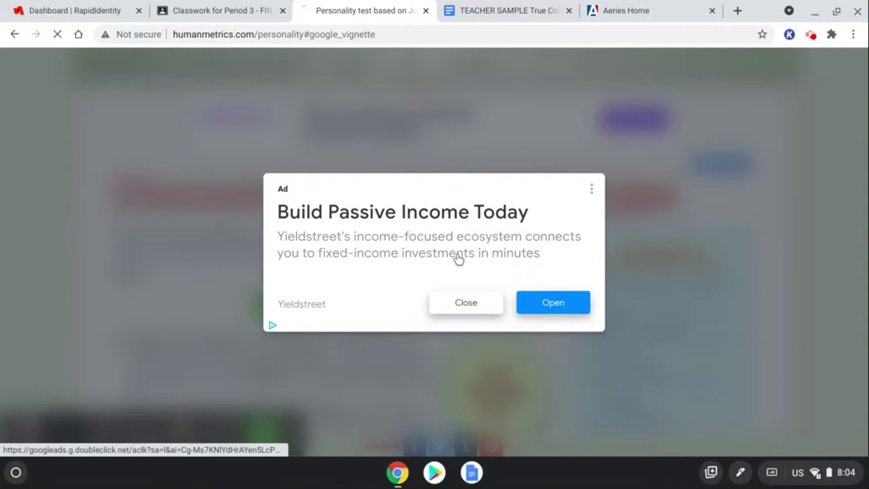
left_click(459, 303)
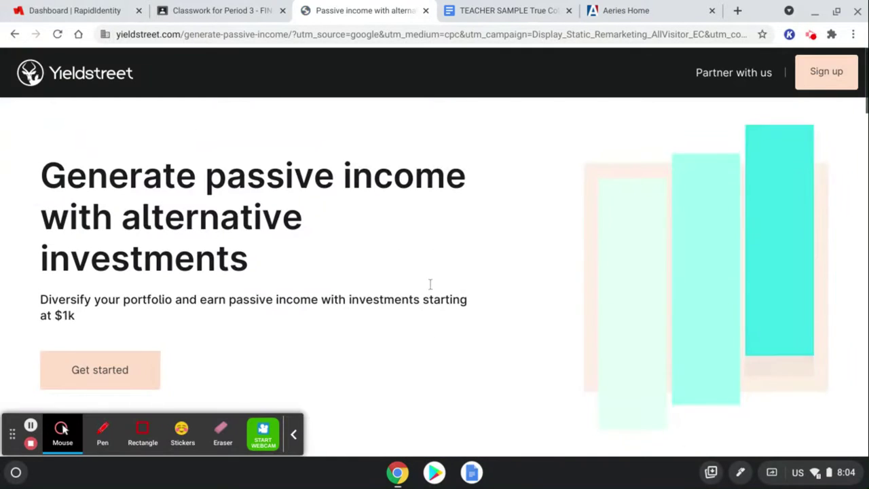
left_click(426, 10)
Reopen the Humanmetrics personality test from the #34 assignment and open its ENFJ type description
left_click(224, 10)
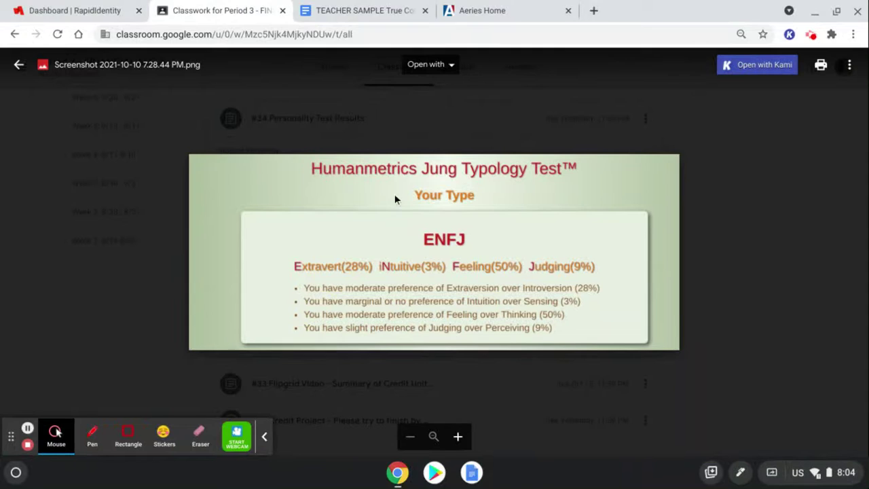
left_click(20, 66)
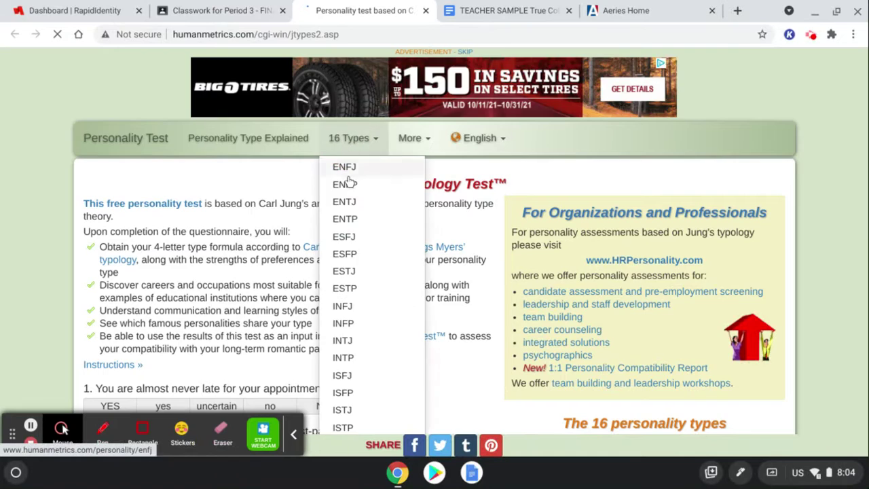
left_click(346, 171)
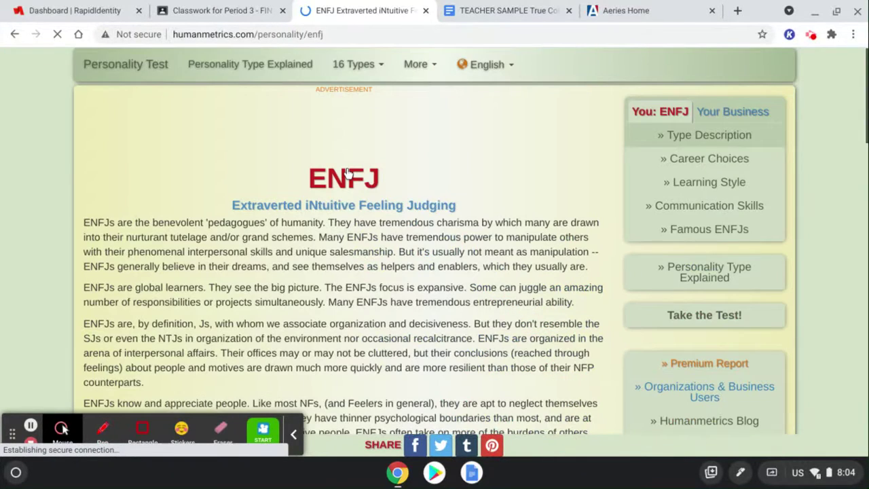
Copy the Functional Analysis Of The ENFJ text from the Extraverted Feeling heading through the end of Introverted Thinking
scroll(429, 257, "down", 5)
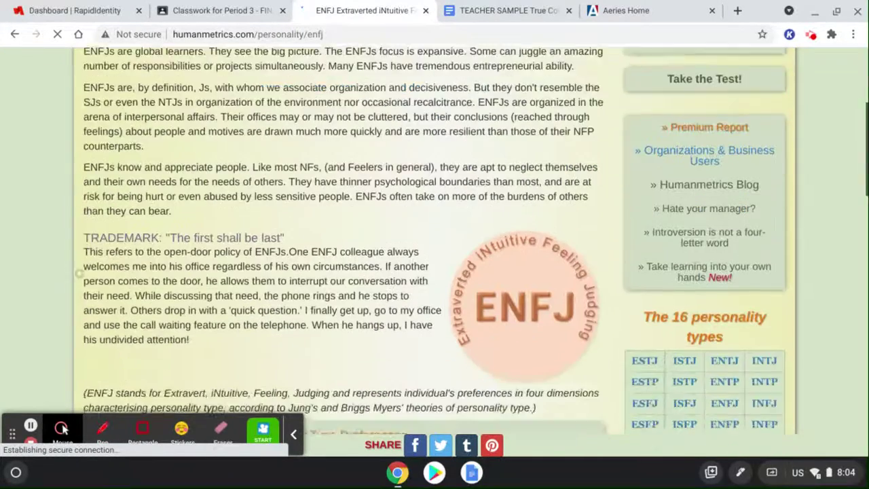
scroll(427, 267, "down", 3)
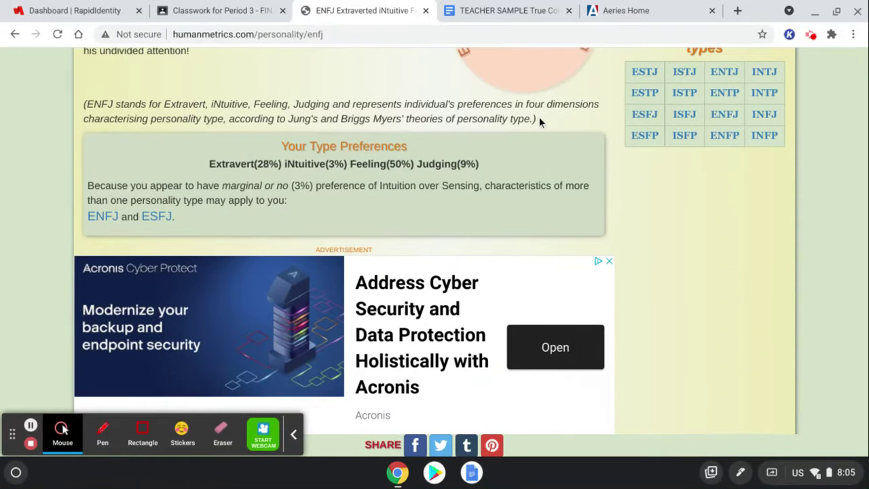
scroll(539, 121, "down", 2)
scroll(278, 114, "up", 1)
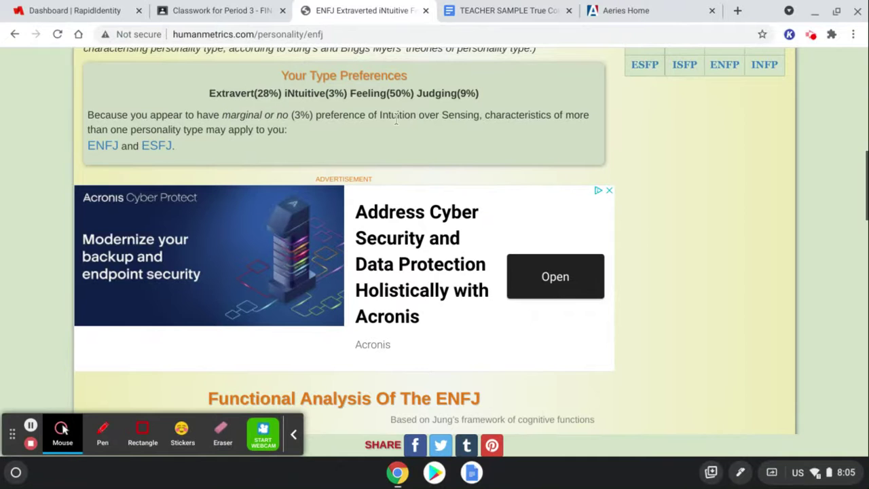
scroll(224, 128, "down", 5)
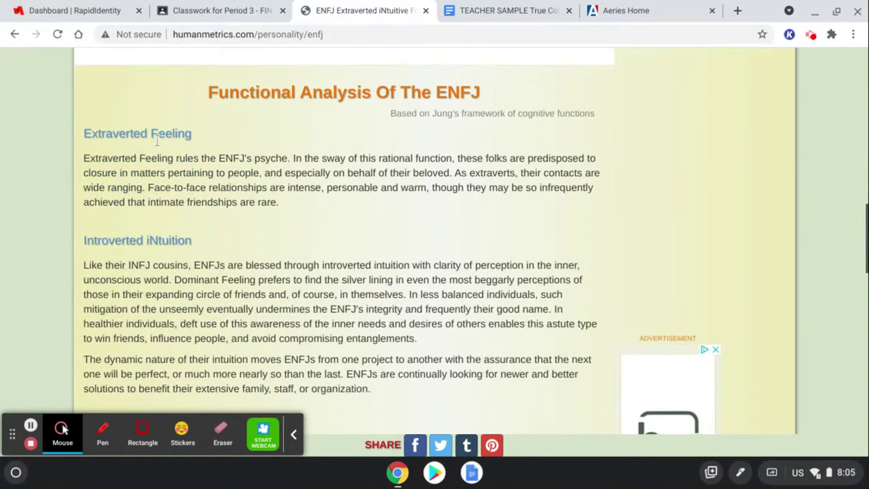
scroll(170, 146, "down", 3)
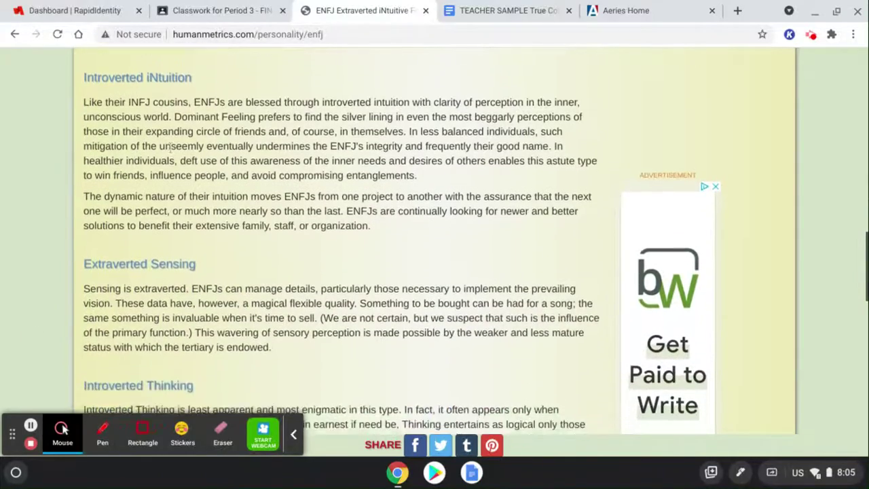
scroll(23, 293, "down", 4)
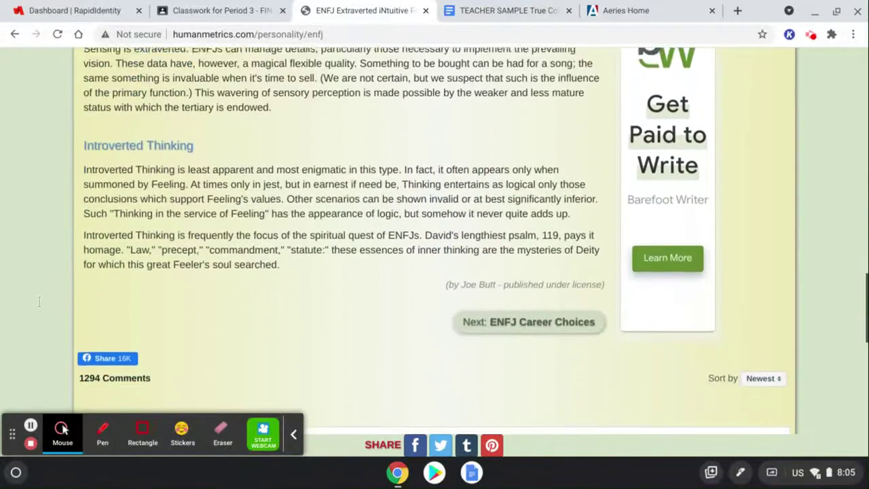
scroll(38, 301, "up", 7)
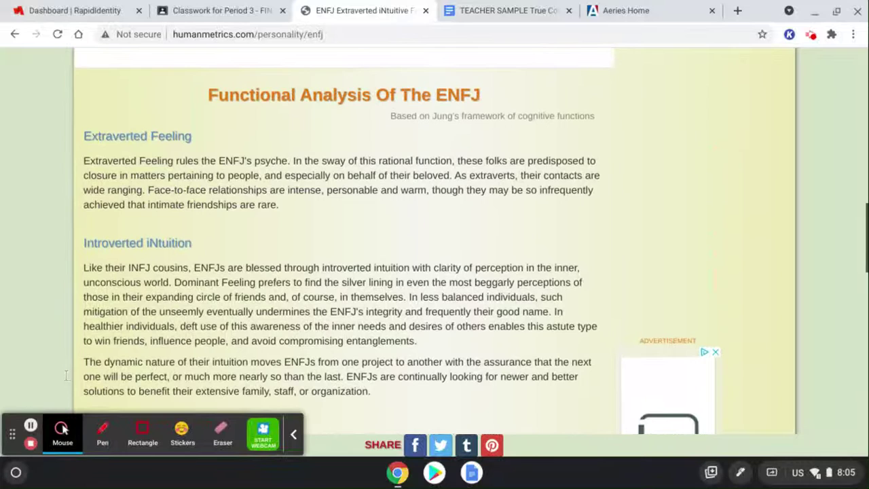
left_click_drag(85, 128, 318, 417)
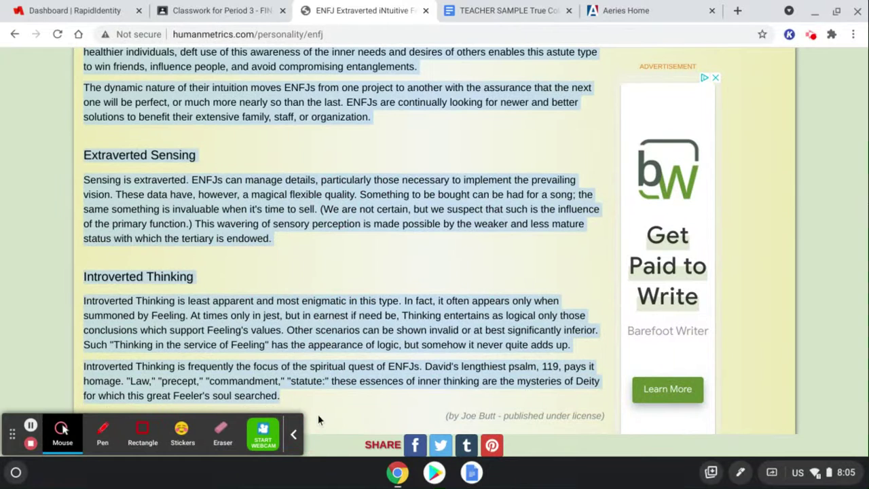
Paste the copied traits into the document's warm-up box and start them on a new line below "ENFJ -"
left_click(252, 10)
left_click(500, 9)
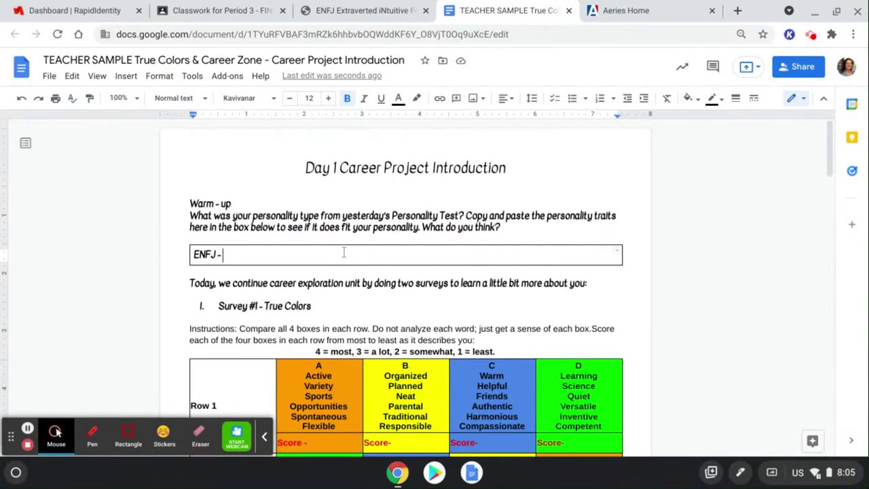
key("ctrl+v")
scroll(57, 432, "up", 10)
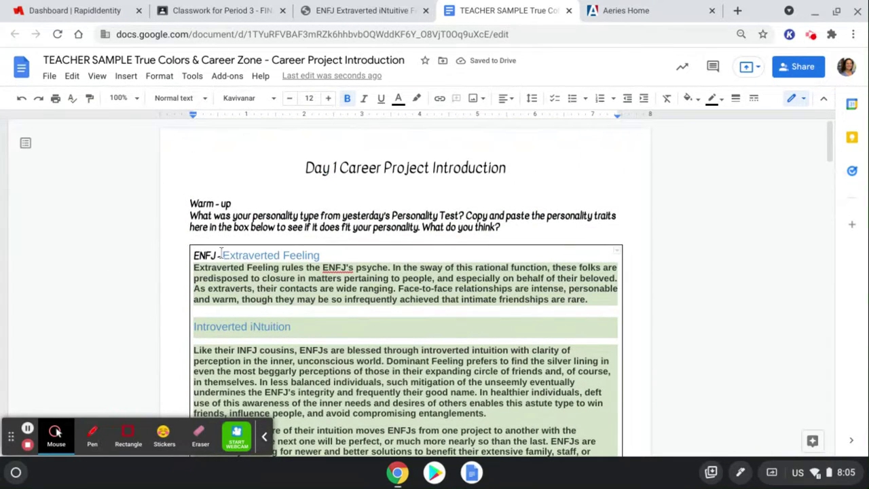
key("Return")
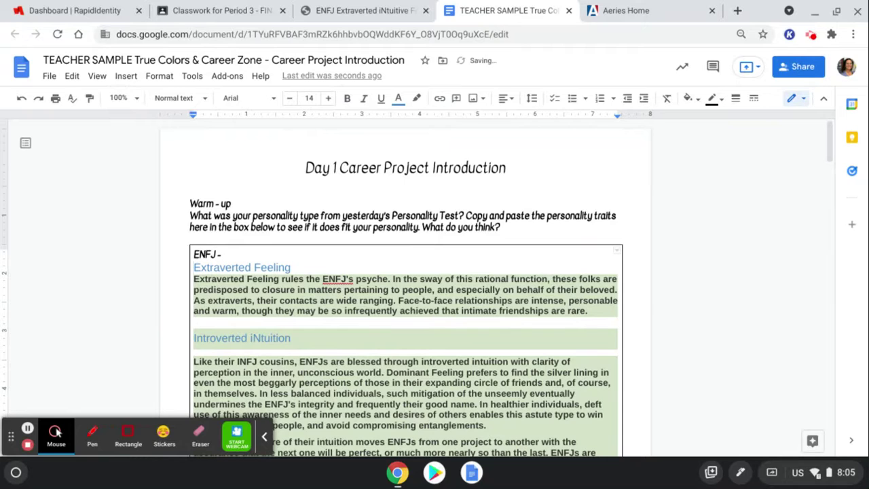
Add the comment "This is accurate for my personality." after "ENFJ -" in the warm-up box
key("Left")
type("T")
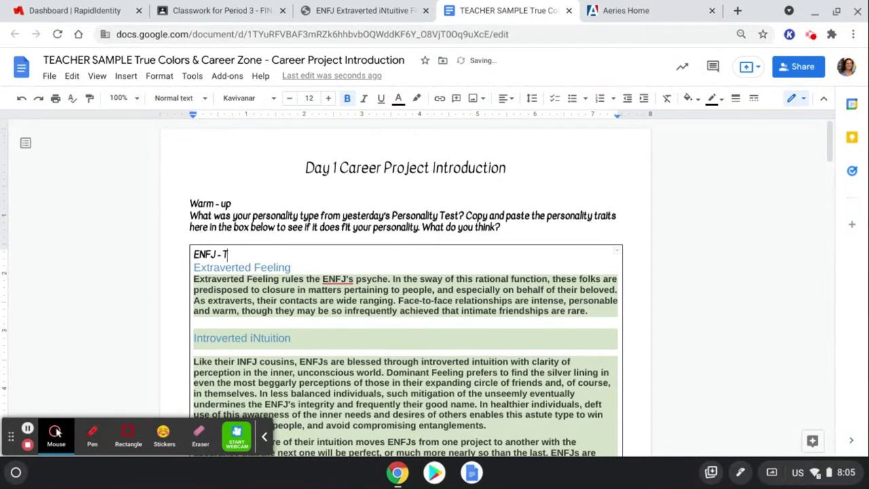
type("his is accu")
key("BackSpace")
type("cuate")
key("BackSpace")
key("BackSpace")
key("BackSpace")
type("ra")
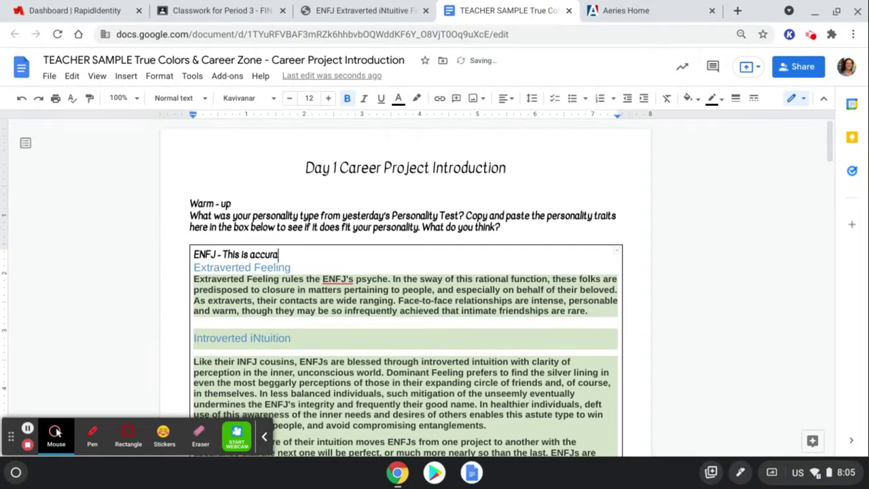
type("te for my personality")
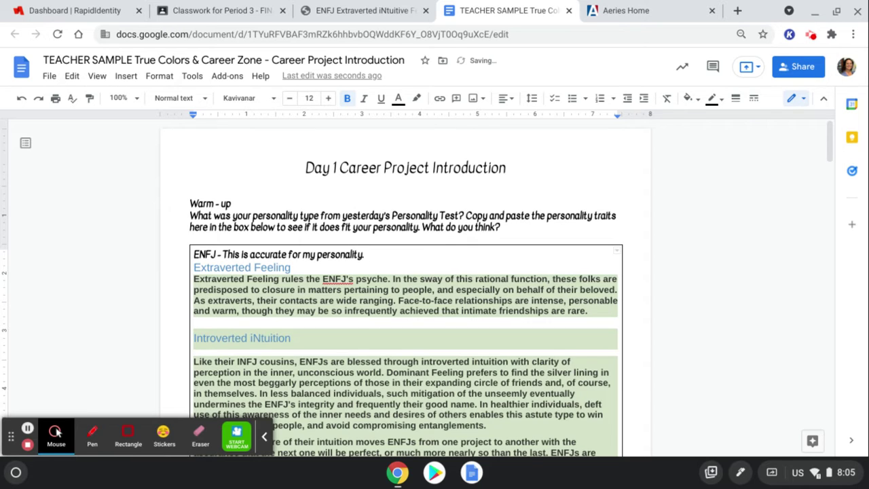
Remove the trailing blank space after the pasted text at the end of the warm-up box
scroll(56, 432, "down", 1)
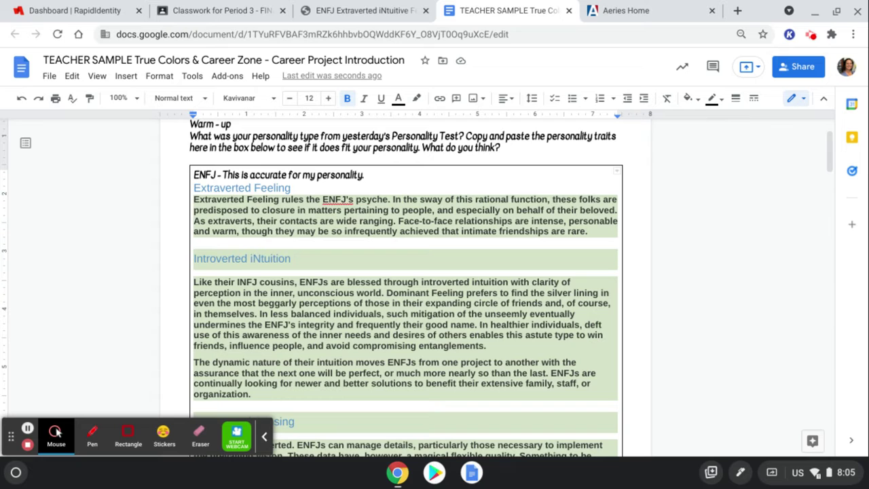
scroll(56, 432, "down", 1)
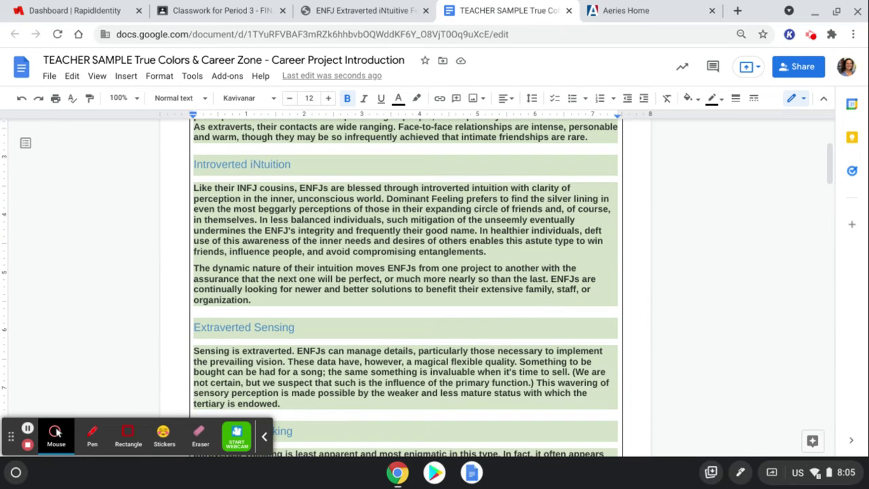
scroll(57, 432, "down", 5)
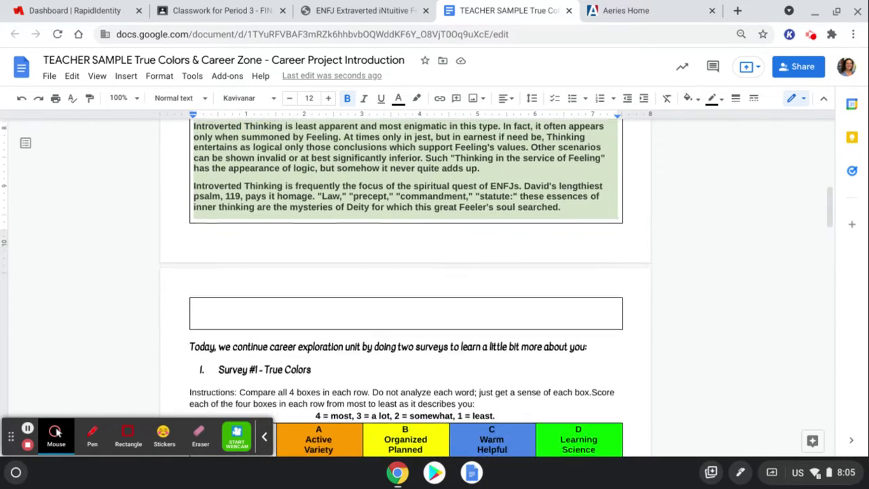
scroll(57, 432, "down", 1)
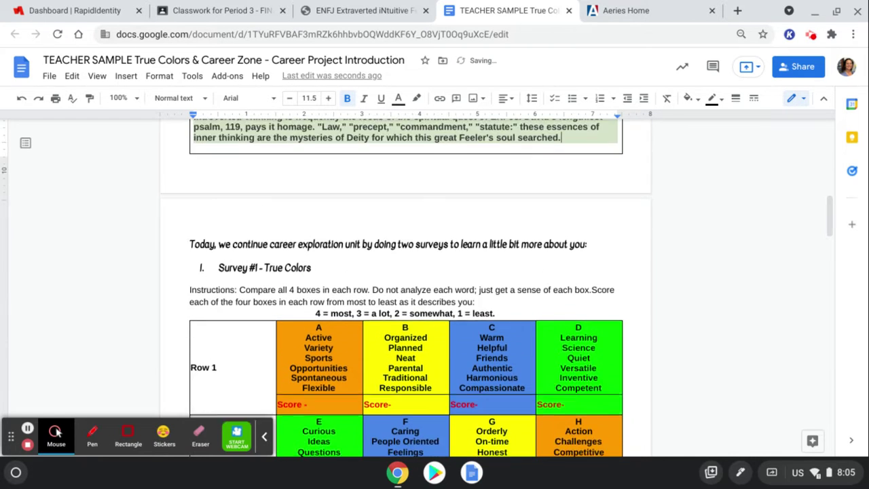
Score Row 1 of the True Colors survey: A 1, B 3, C 4 and D 2
scroll(56, 432, "down", 1)
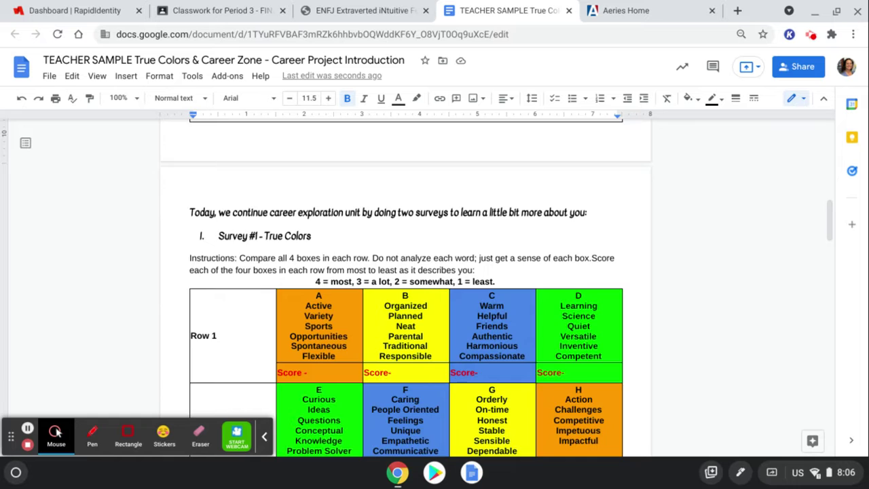
scroll(708, 351, "down", 2)
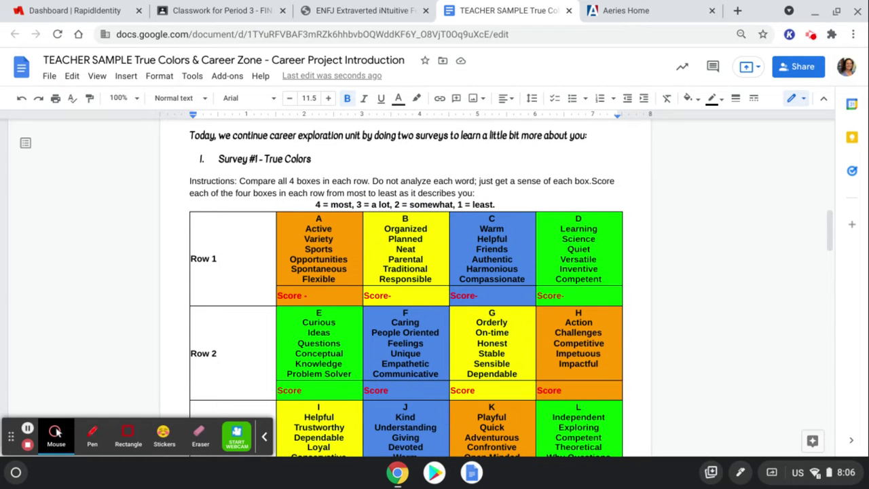
scroll(434, 285, "down", 1)
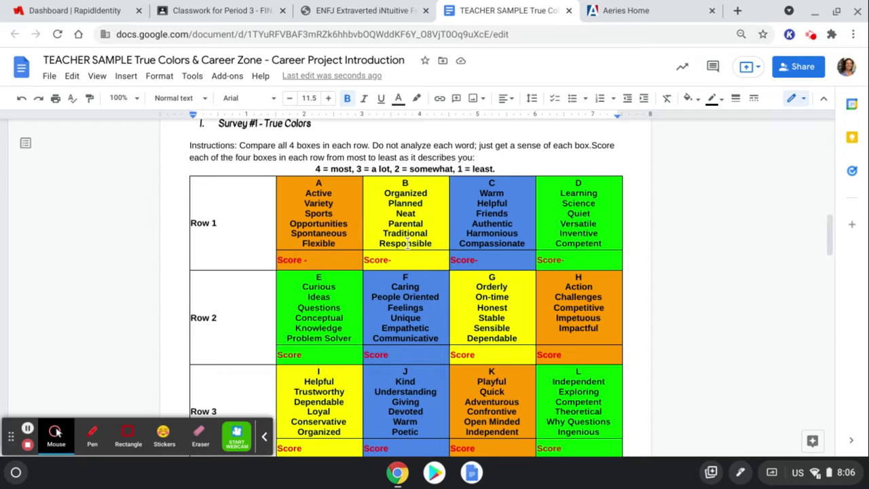
left_click(329, 259)
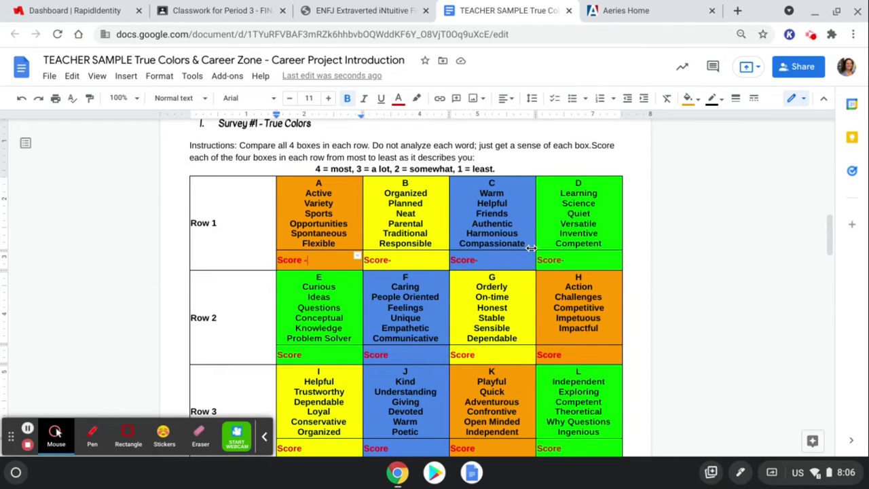
left_click(503, 261)
type("4")
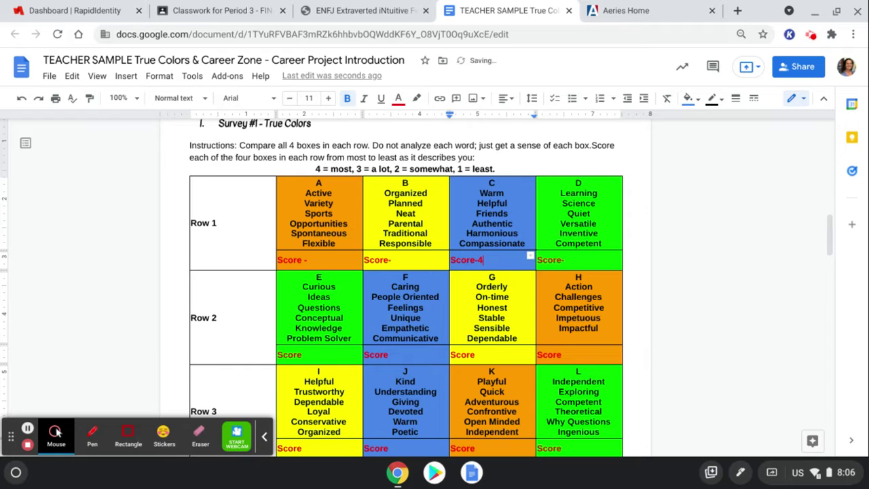
left_click(405, 260)
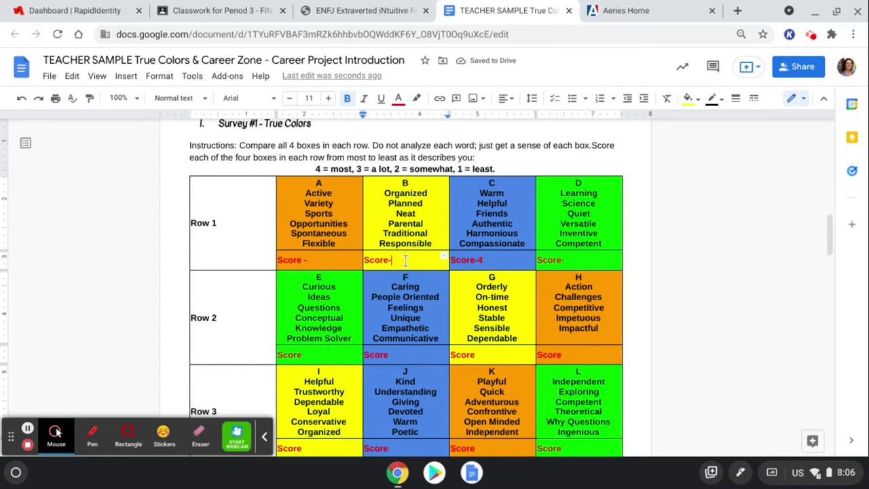
type("3")
left_click(575, 265)
type("2")
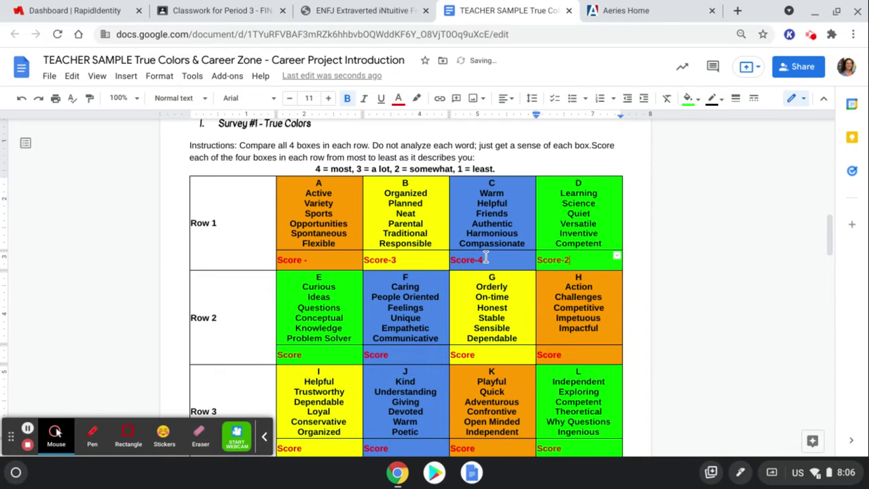
left_click(322, 258)
type("1")
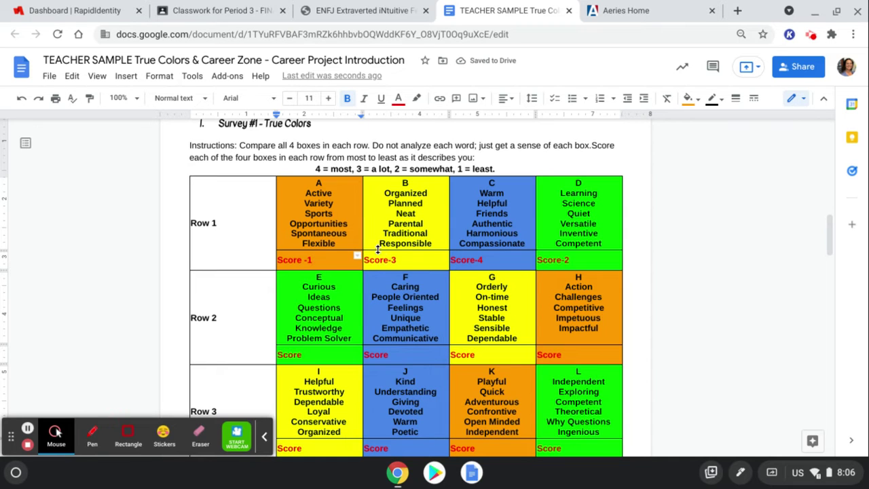
Score Row 2 of the survey: E 2, F 4, G 3 and H 1, each preceded by a dash
scroll(686, 413, "down", 1)
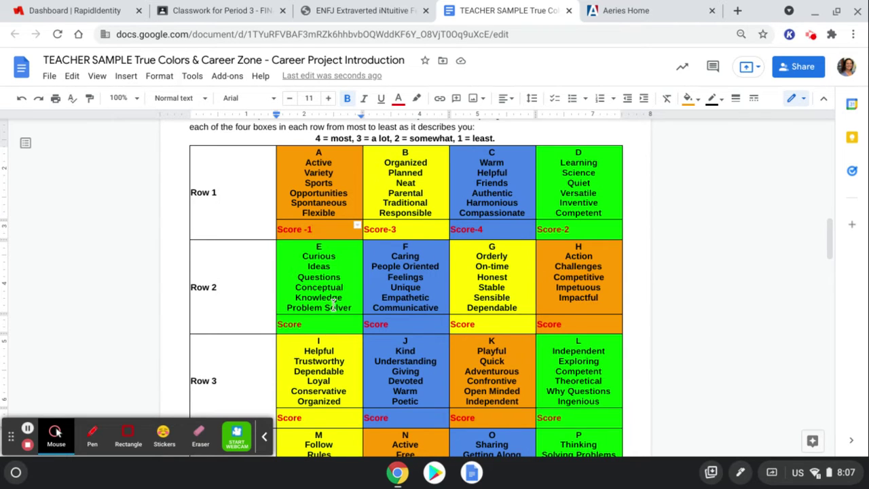
left_click(411, 327)
type("- ")
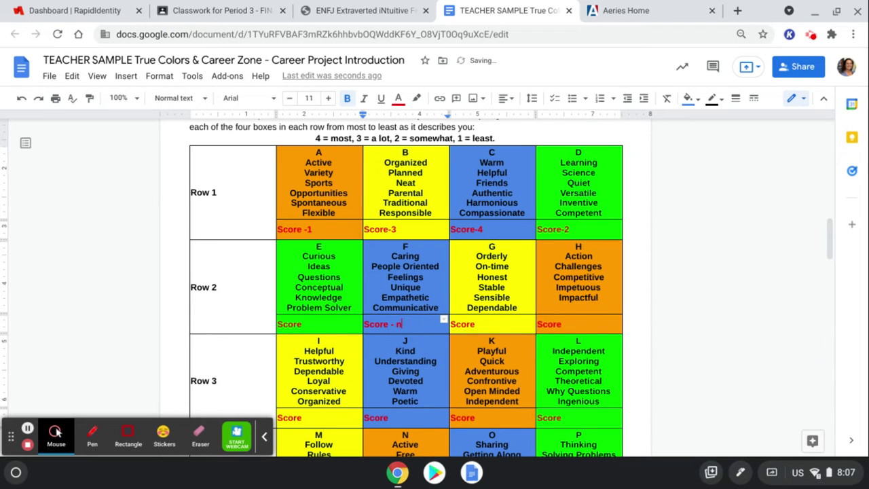
type("4")
left_click(489, 327)
type("- 3")
left_click(338, 326)
type("- 1")
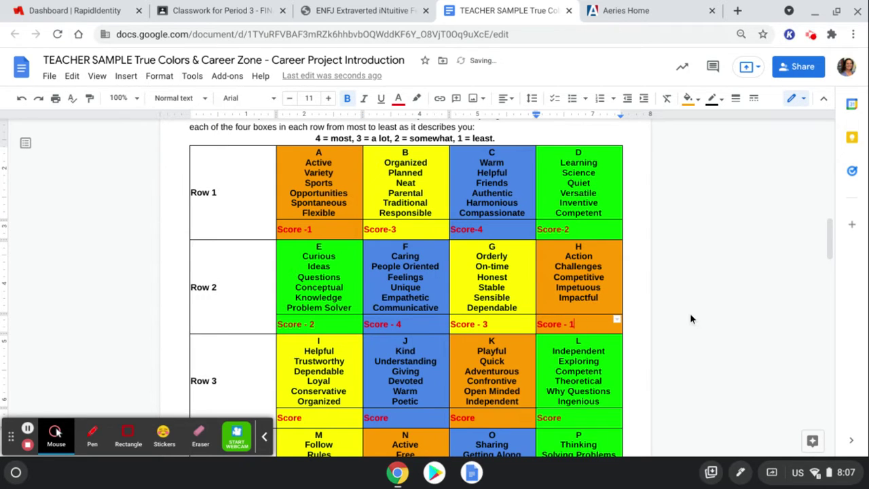
Score Row 3 of the survey: I 4, J 3, K 2 and L 1, each preceded by a dash
scroll(690, 317, "down", 3)
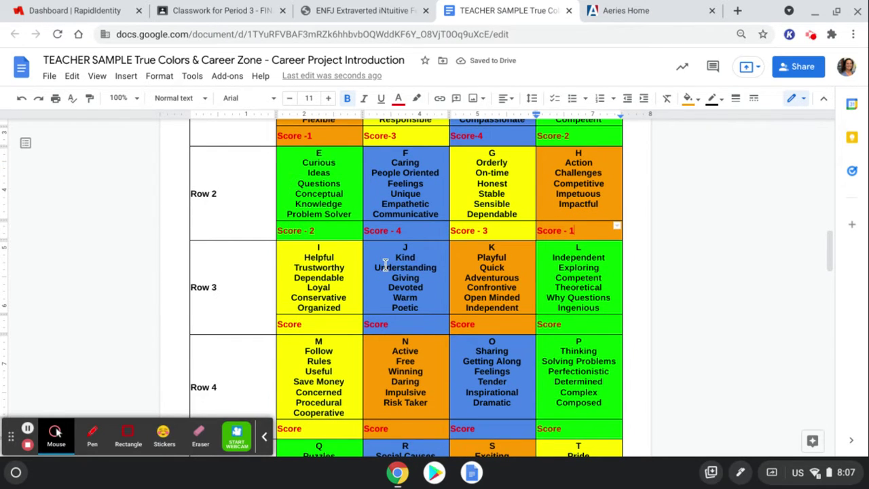
left_click(337, 323)
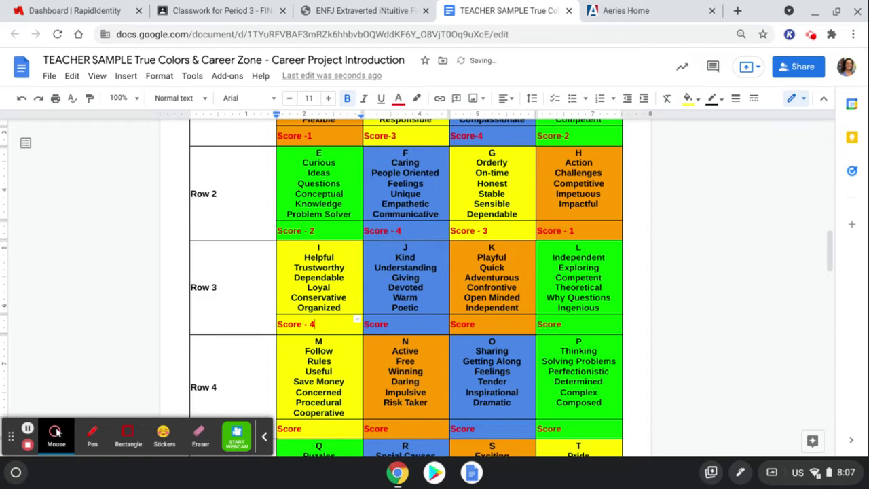
left_click(415, 325)
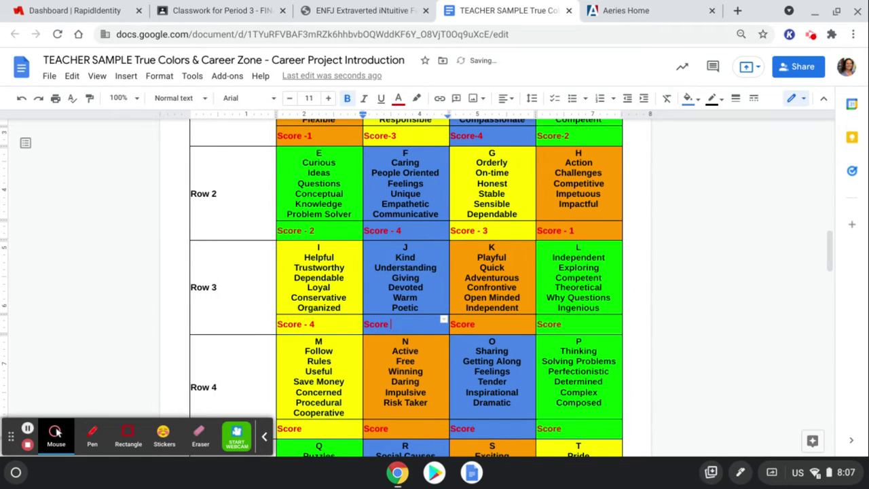
left_click(508, 330)
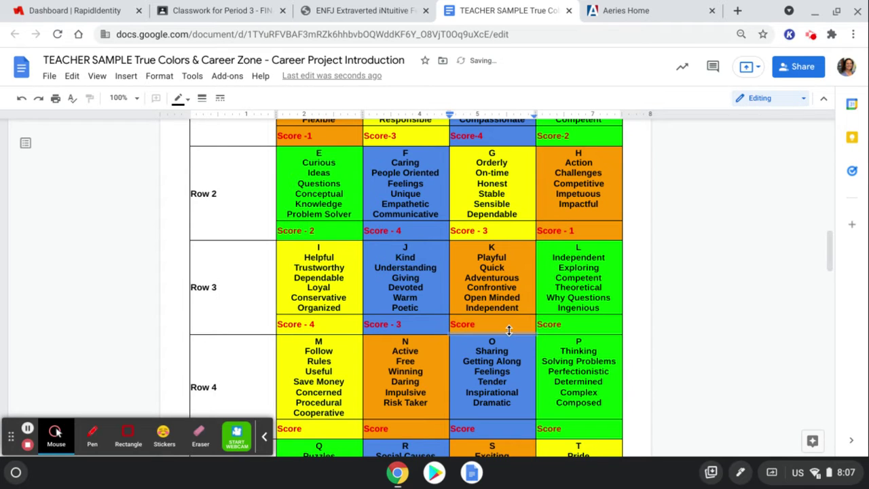
left_click(570, 329)
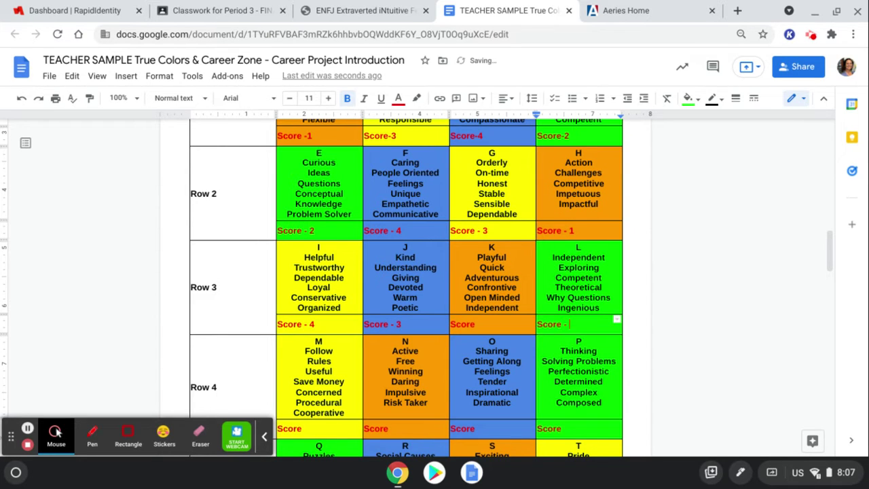
left_click(476, 323)
type("- 2")
left_click(564, 324)
type("1")
Score Row 4 of the survey: M 3, N 1, O 4 and P 2, each preceded by a dash
scroll(434, 285, "down", 2)
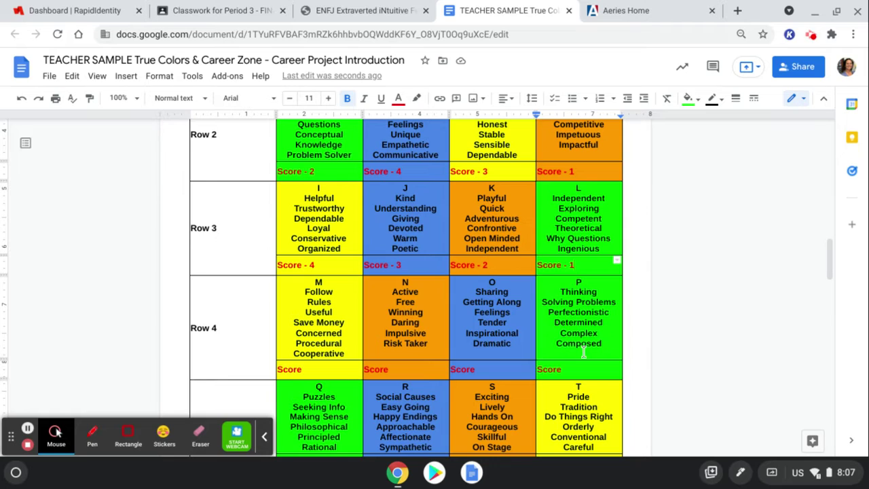
left_click(483, 369)
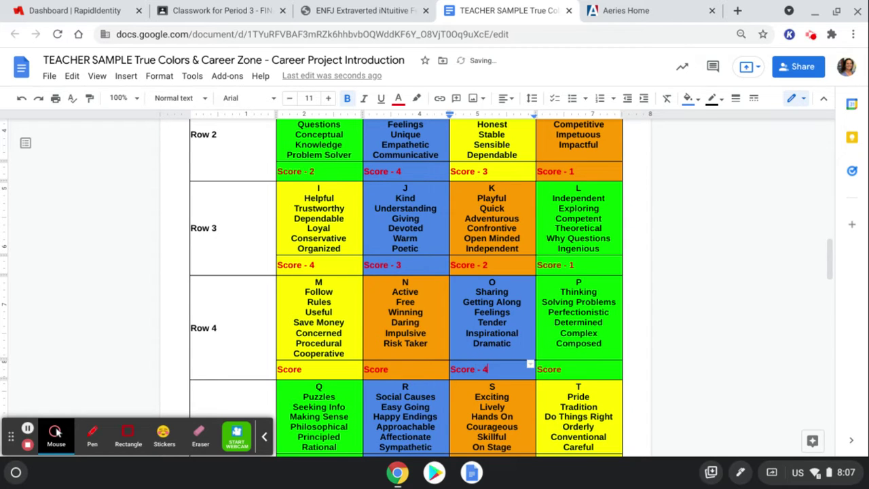
left_click(574, 369)
left_click(302, 369)
left_click(392, 369)
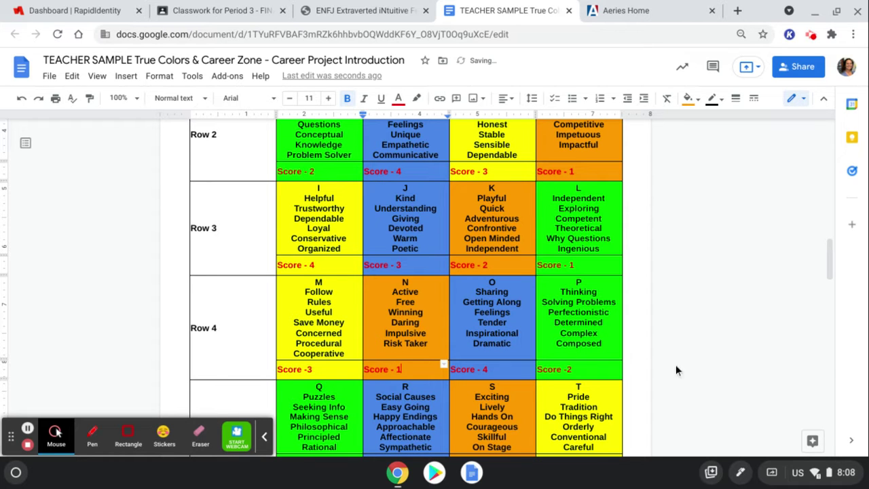
Score Row 5 of the survey: Q 2, R 3, S 1 and T 4, each preceded by a dash
scroll(689, 370, "down", 3)
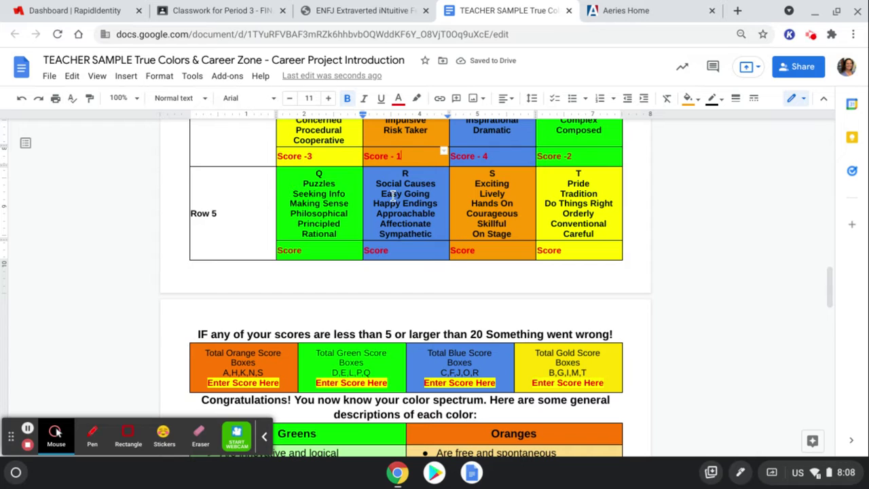
left_click(576, 249)
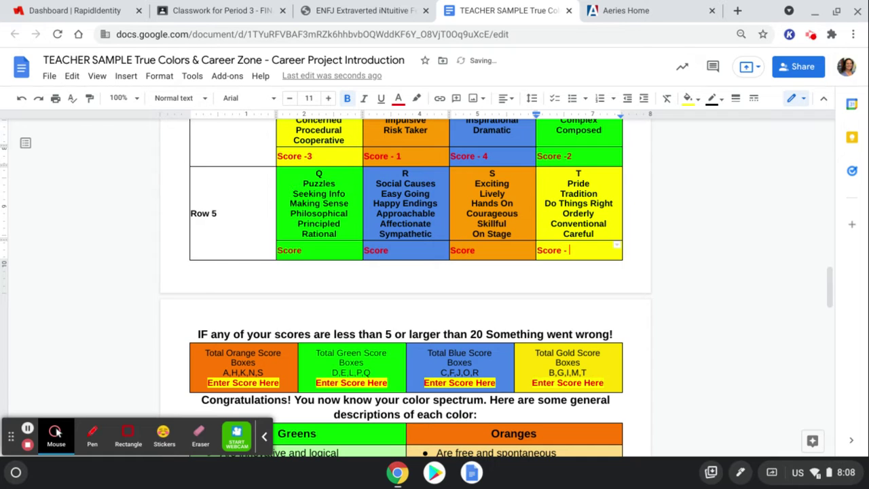
type("- 4")
left_click(495, 250)
left_click(407, 250)
type("-")
left_click(488, 251)
left_click(355, 251)
Add up the orange boxes A, H, K, N and S and replace the Total Orange Score placeholder with 6
scroll(730, 292, "down", 1)
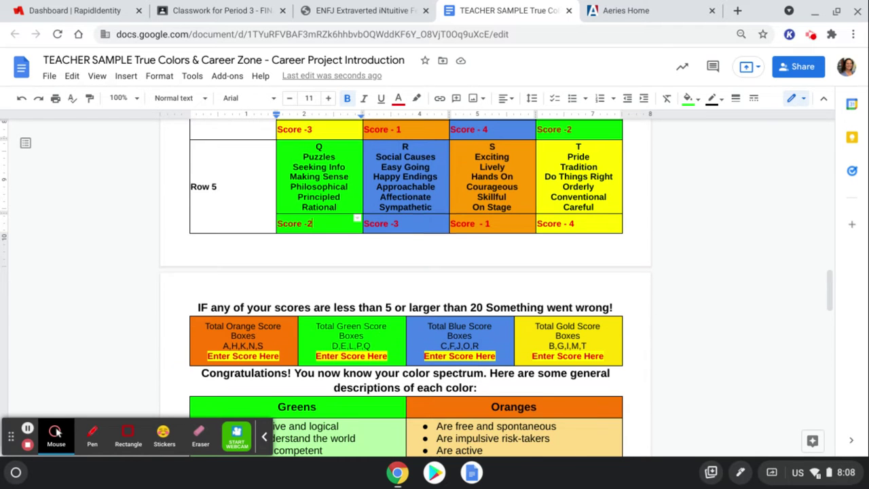
scroll(702, 317, "up", 1)
scroll(352, 224, "up", 6)
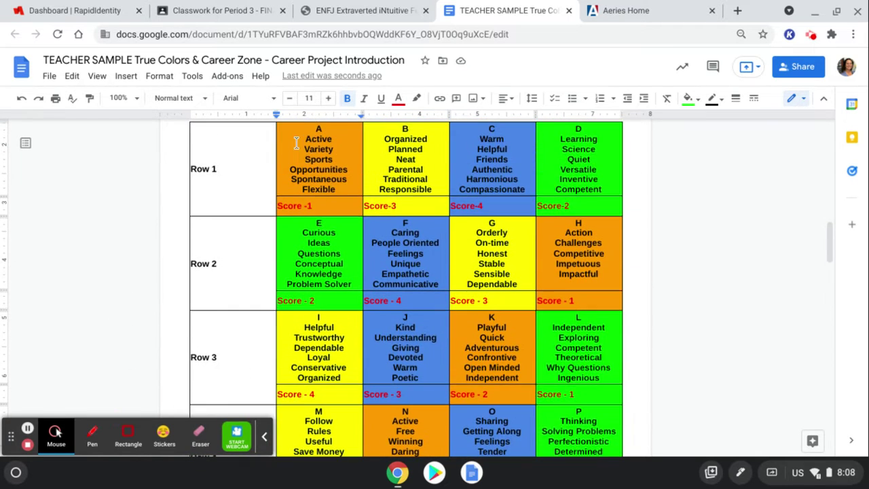
scroll(116, 334, "down", 3)
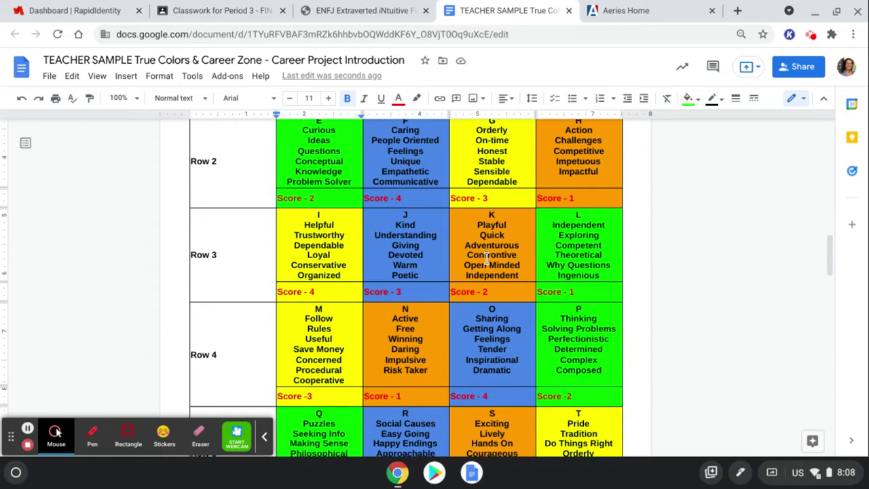
scroll(394, 295, "down", 2)
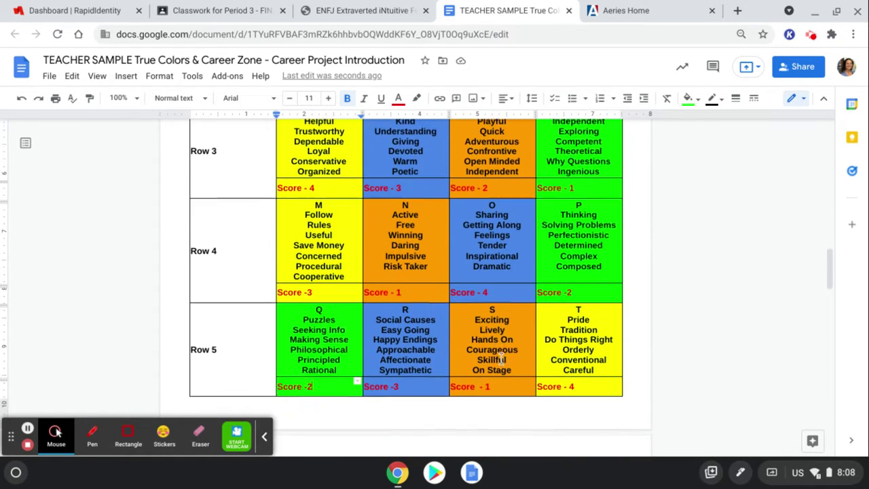
scroll(501, 358, "down", 6)
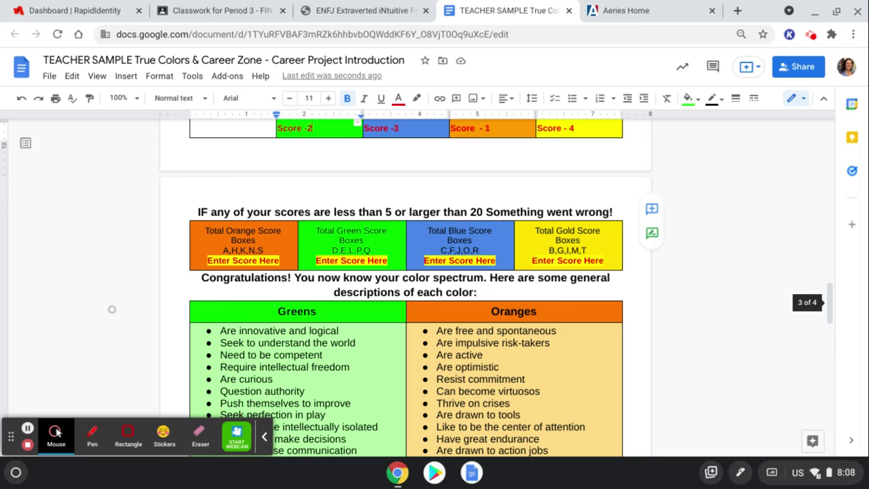
left_click(254, 260)
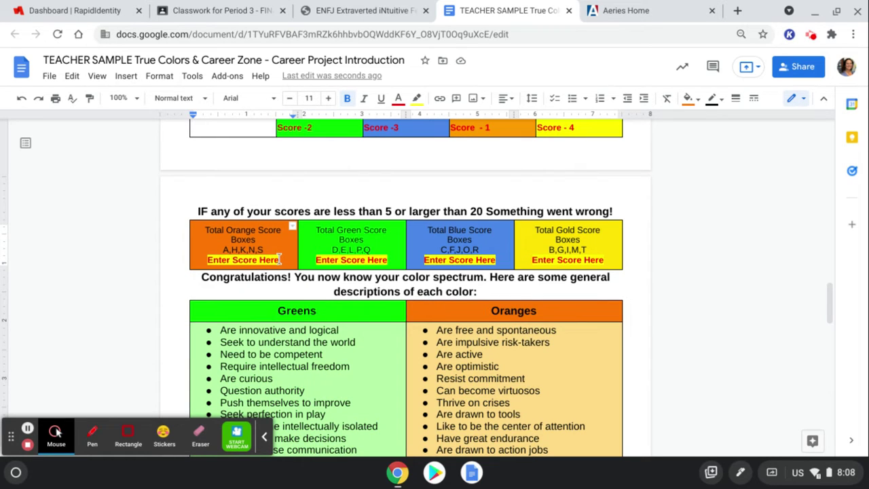
key("BackSpace")
key("BackSpace")
key("BackSpace")
key("BackSpace")
key("BackSpace")
key("BackSpace")
key("BackSpace")
key("BackSpace")
key("BackSpace")
key("BackSpace")
key("BackSpace")
key("BackSpace")
key("BackSpace")
key("BackSpace")
key("BackSpace")
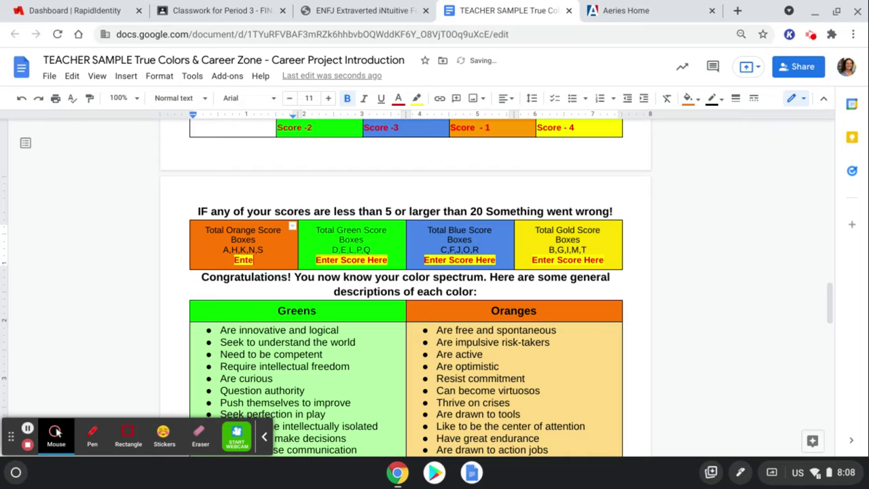
key("BackSpace")
type("6")
Add up the green boxes D, E, L, P and Q and replace the Total Green Score placeholder with 9
scroll(300, 259, "up", 5)
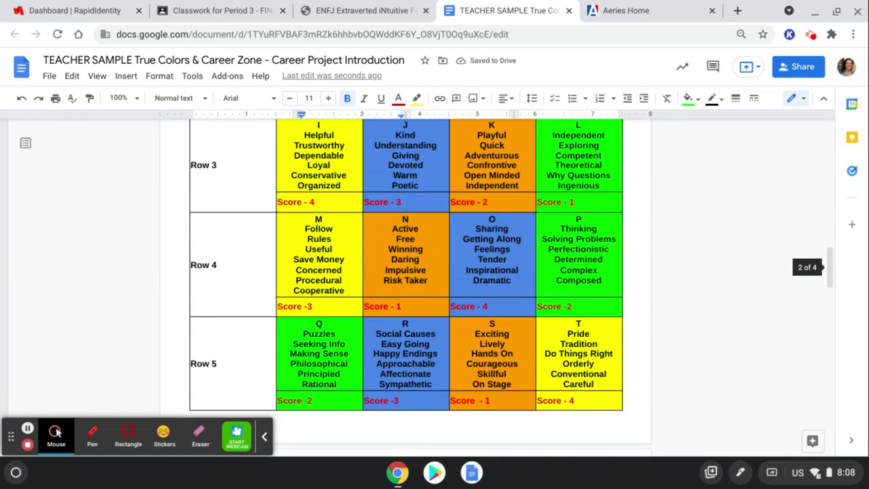
scroll(406, 288, "up", 3)
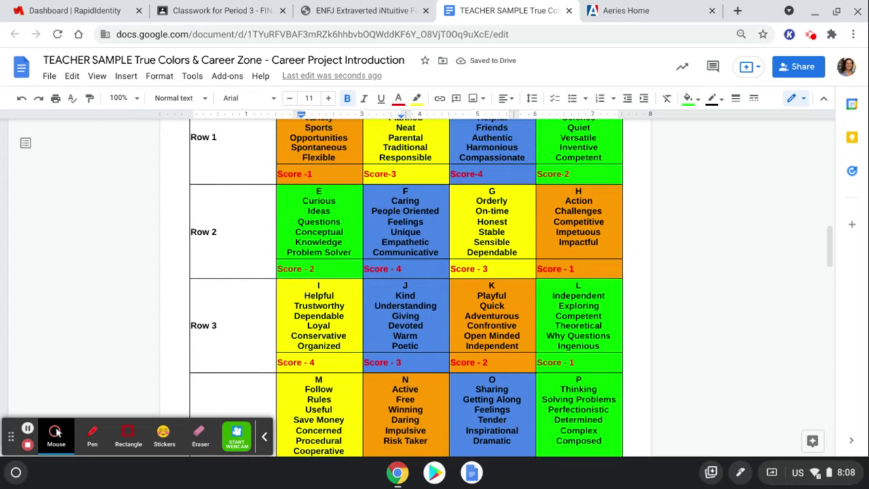
scroll(110, 320, "down", 3)
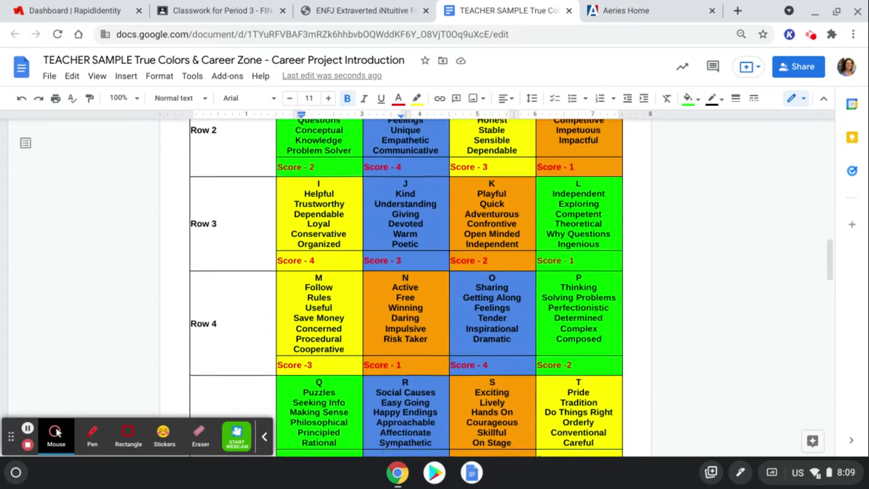
scroll(406, 285, "down", 5)
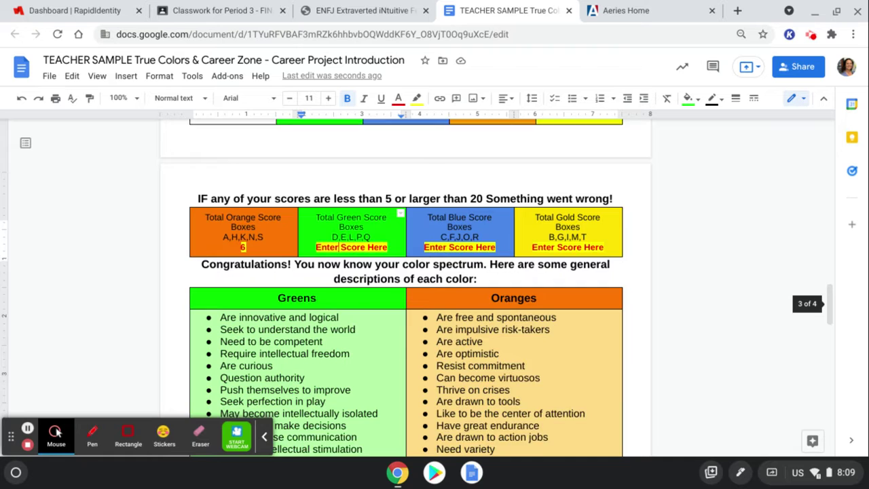
scroll(357, 195, "down", 1)
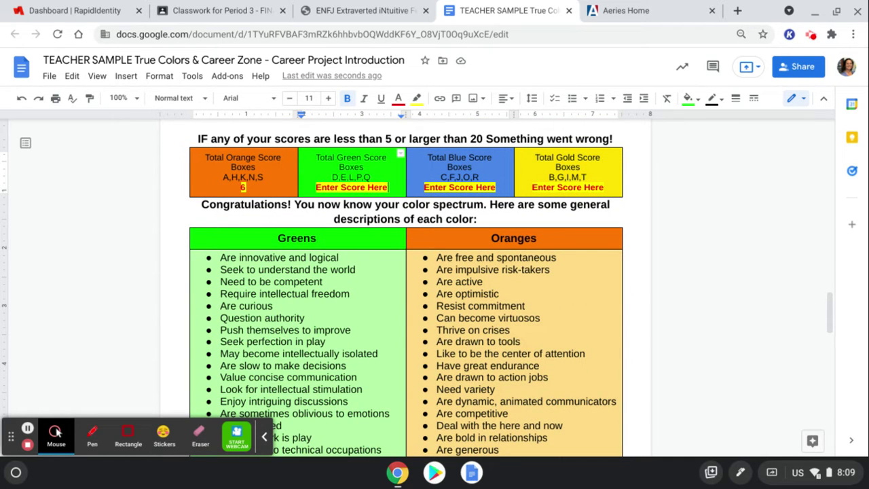
key("BackSpace")
key("BackSpace")
key("BackSpace")
key("BackSpace")
key("BackSpace")
key("BackSpace")
key("BackSpace")
key("BackSpace")
key("BackSpace")
key("BackSpace")
key("BackSpace")
key("BackSpace")
key("BackSpace")
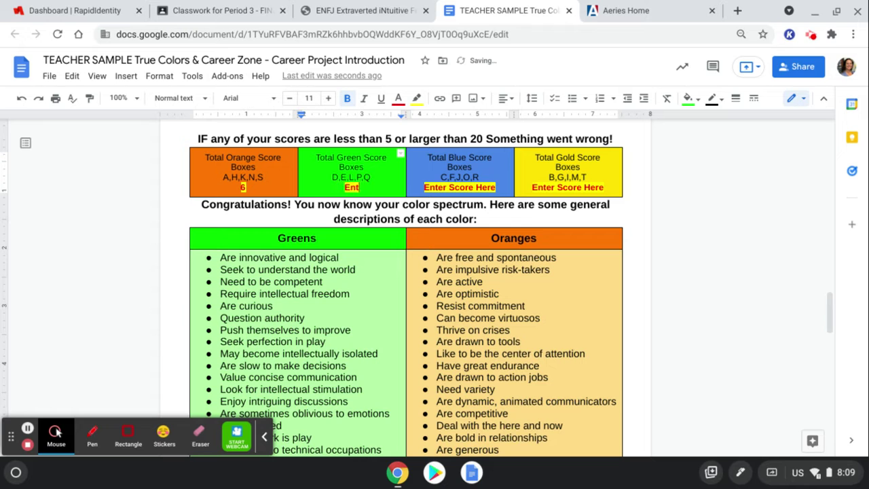
key("BackSpace")
key("BackSpace")
key("BackSpace")
type("9")
left_click(751, 266)
scroll(739, 258, "up", 5)
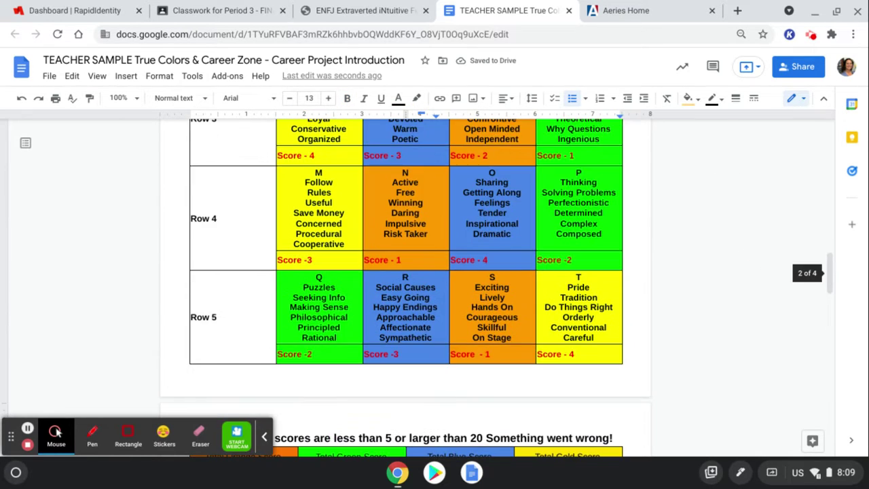
Add up the blue boxes C, F, J, O and R and replace the Total Blue Score placeholder with 18
scroll(740, 258, "up", 5)
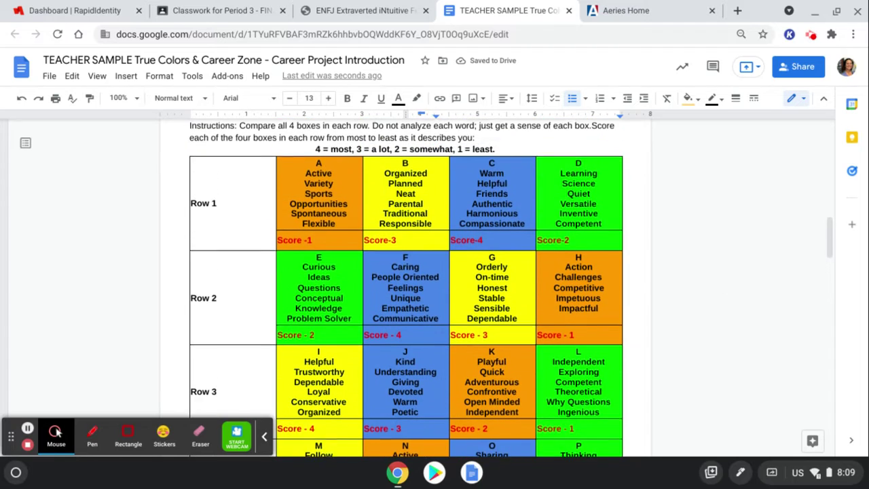
scroll(406, 292, "down", 4)
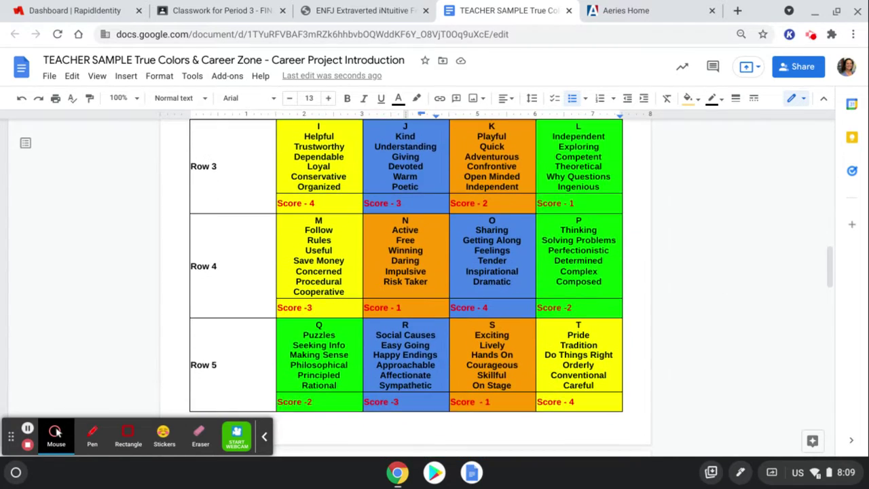
scroll(406, 285, "down", 3)
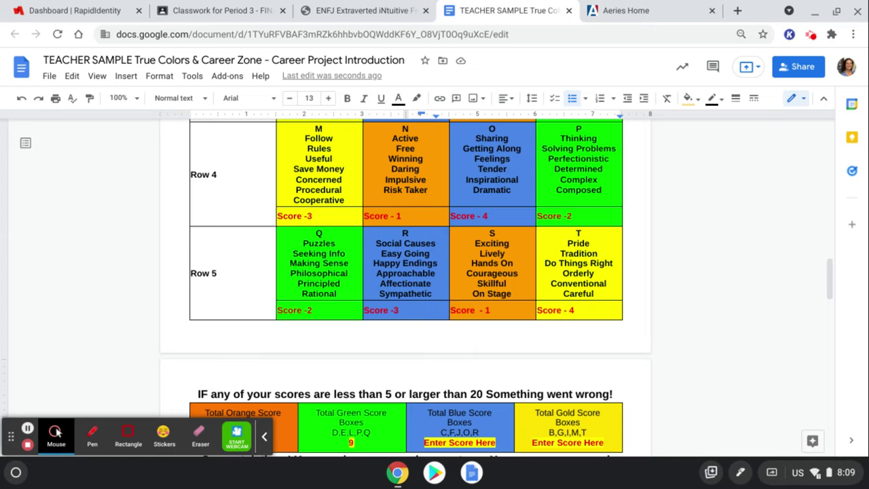
scroll(406, 285, "down", 3)
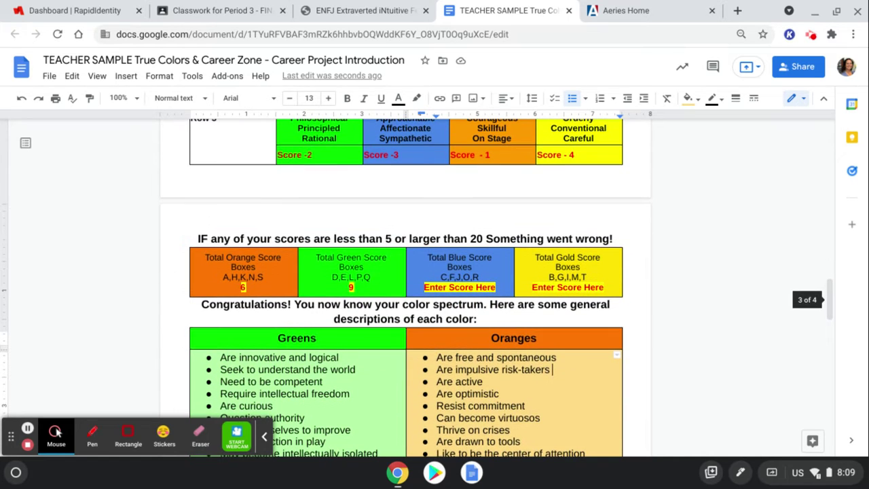
left_click(460, 287)
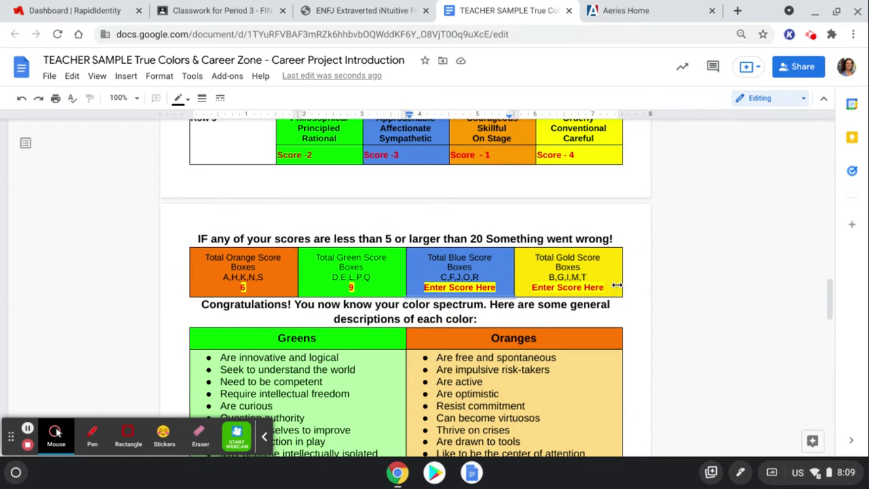
left_click(496, 287)
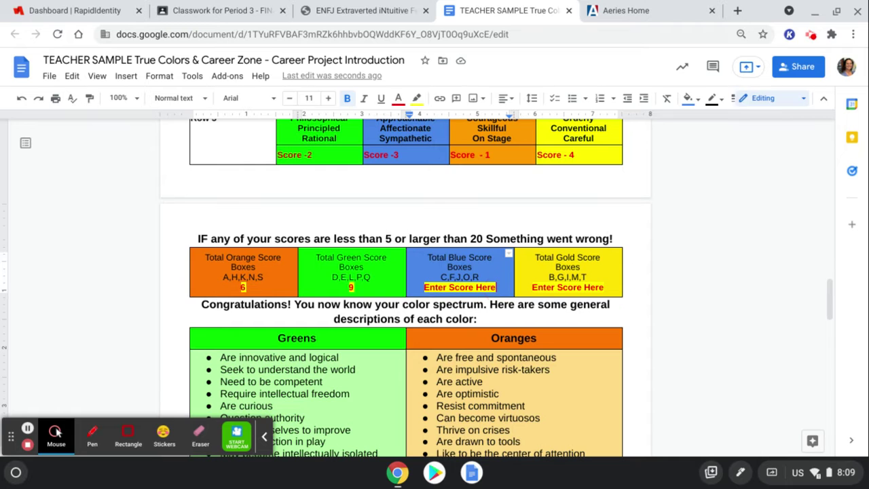
key("BackSpace")
key("BackSpace")
key("BackSpace")
key("BackSpace")
key("BackSpace")
key("BackSpace")
key("BackSpace")
key("BackSpace")
key("BackSpace")
key("BackSpace")
key("BackSpace")
key("BackSpace")
key("BackSpace")
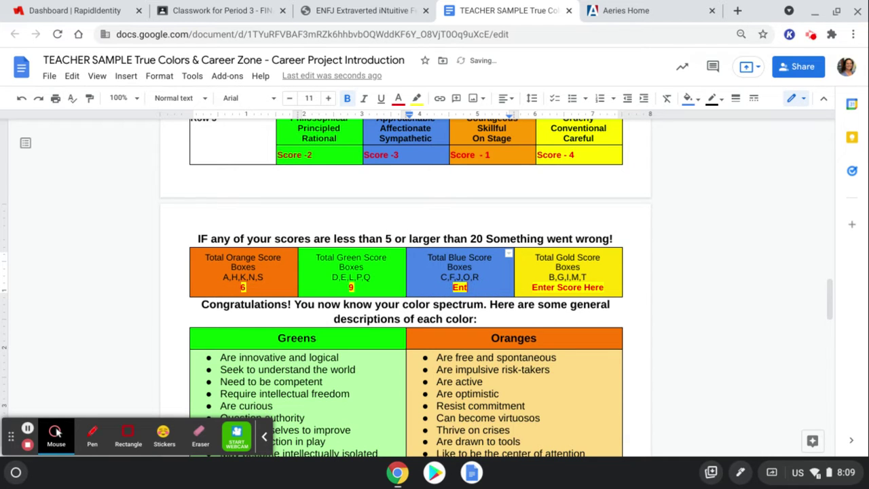
key("BackSpace")
type("18")
Review the gold boxes B, G, I, M and T and replace the Total Gold Score placeholder with 14
scroll(703, 182, "up", 2)
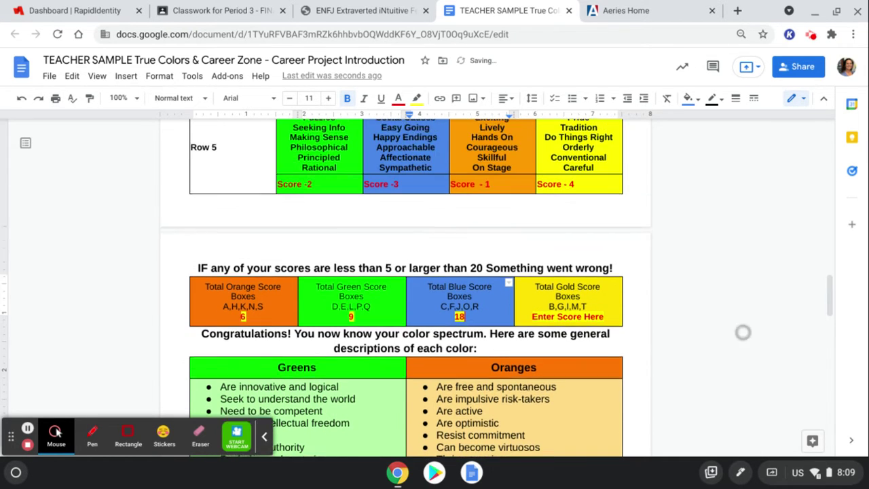
scroll(702, 182, "up", 5)
scroll(702, 182, "down", 1)
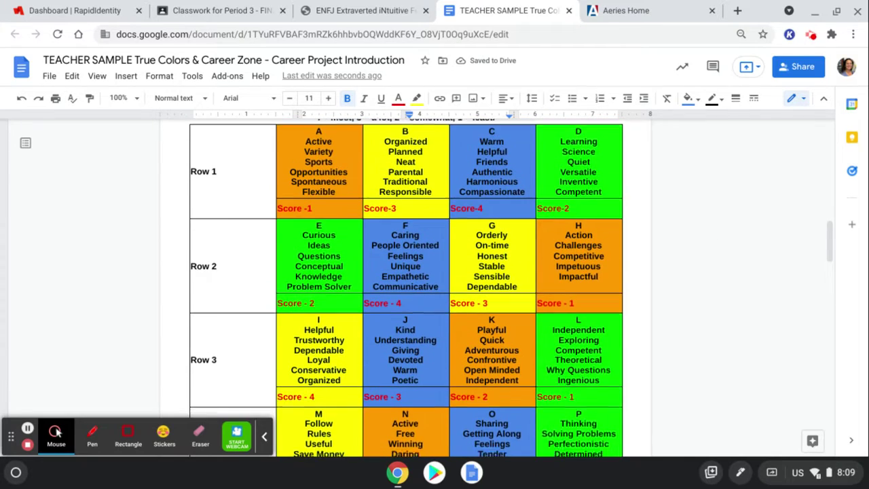
scroll(702, 182, "down", 5)
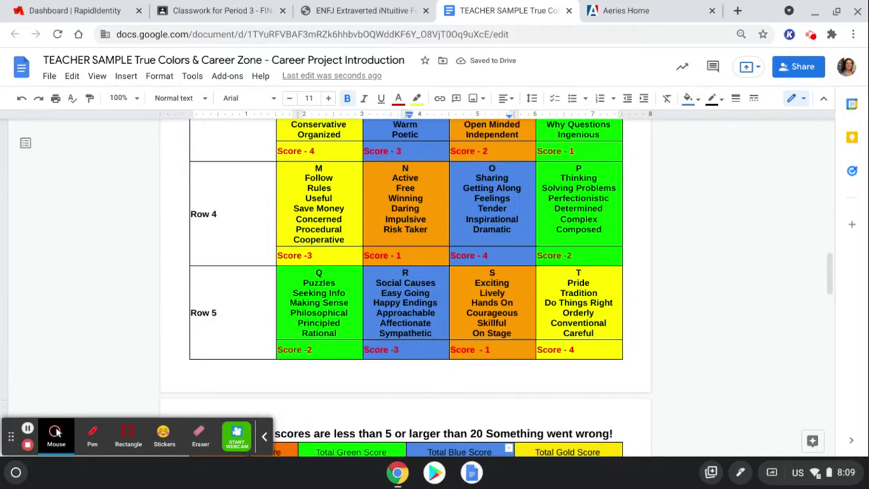
scroll(592, 314, "down", 3)
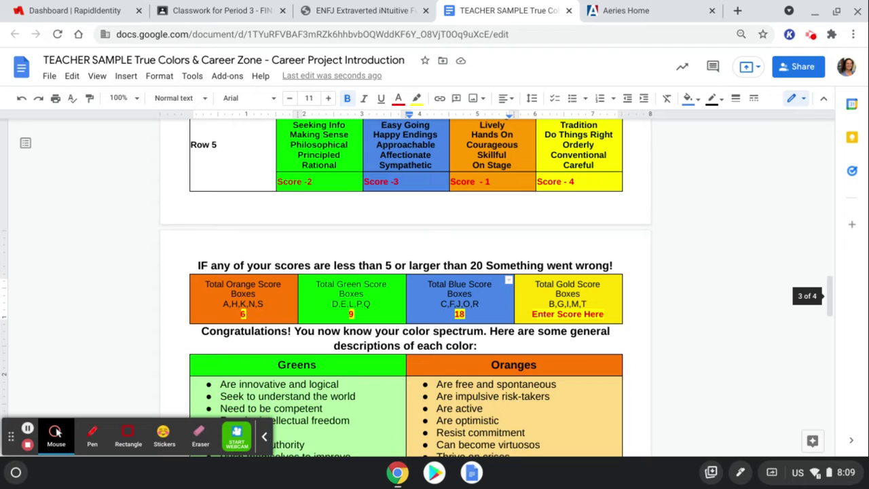
left_click(592, 313)
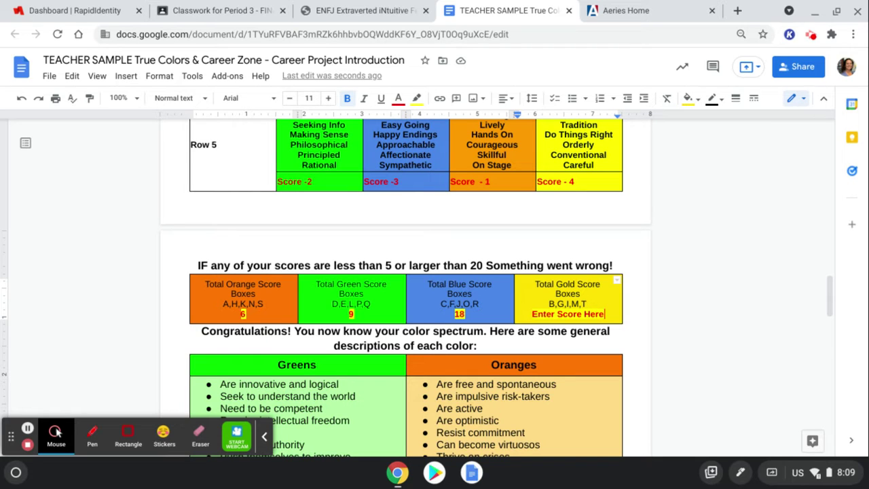
key("BackSpace")
key("BackSpace")
key("BackSpace")
key("BackSpace")
key("BackSpace")
key("BackSpace")
key("BackSpace")
key("BackSpace")
key("BackSpace")
key("BackSpace")
key("BackSpace")
key("BackSpace")
key("BackSpace")
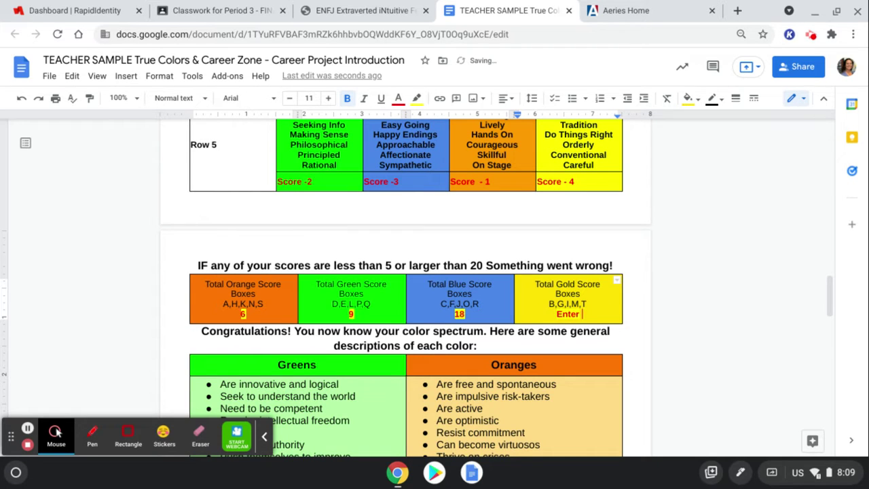
key("BackSpace")
key("BackSpace")
key("BackSpace")
type("14")
key("Down")
key("Down")
key("Down")
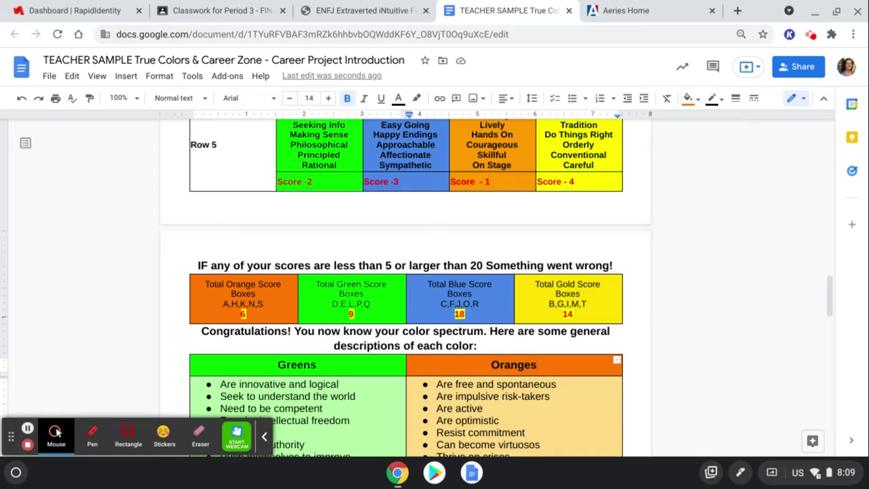
Select and copy the full Blues trait list, from "Are in search of themselves" through "Bring unity to society"
scroll(55, 431, "down", 2)
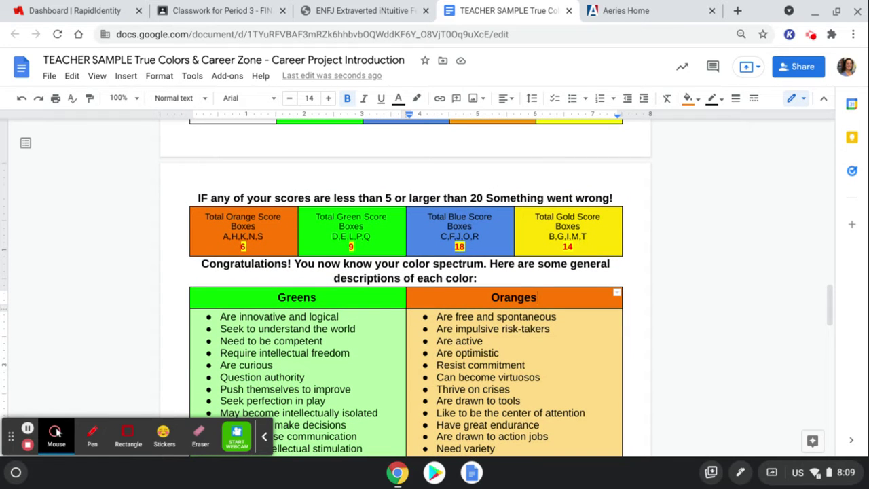
scroll(56, 431, "down", 4)
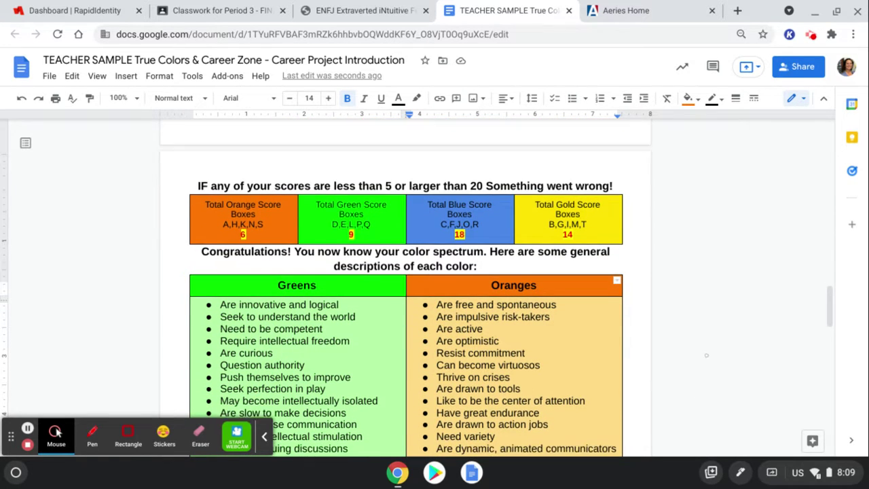
scroll(719, 378, "down", 6)
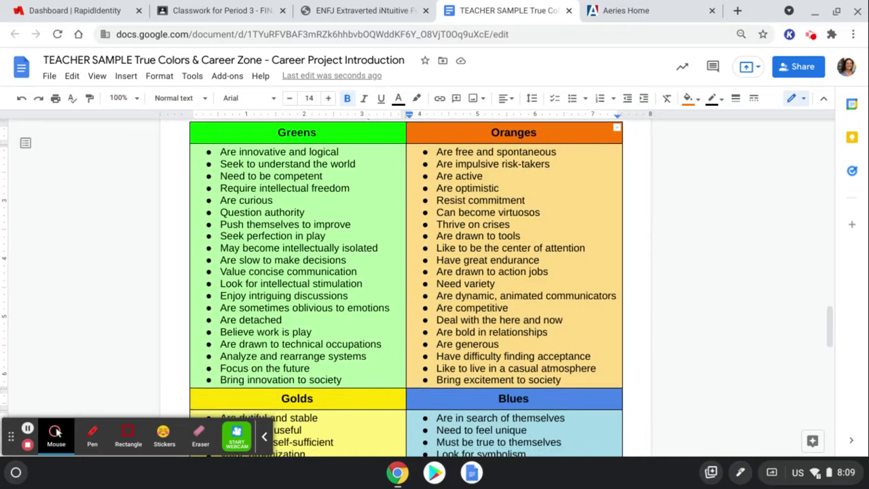
scroll(719, 378, "down", 2)
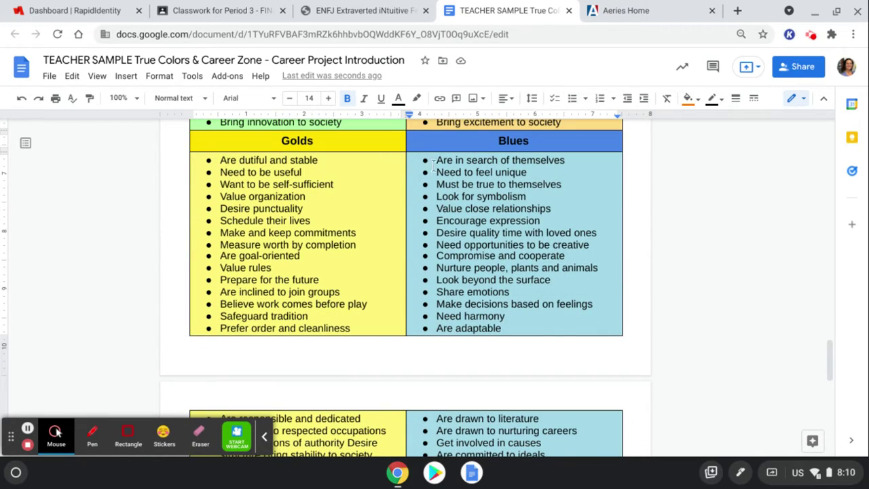
left_click_drag(433, 160, 544, 344)
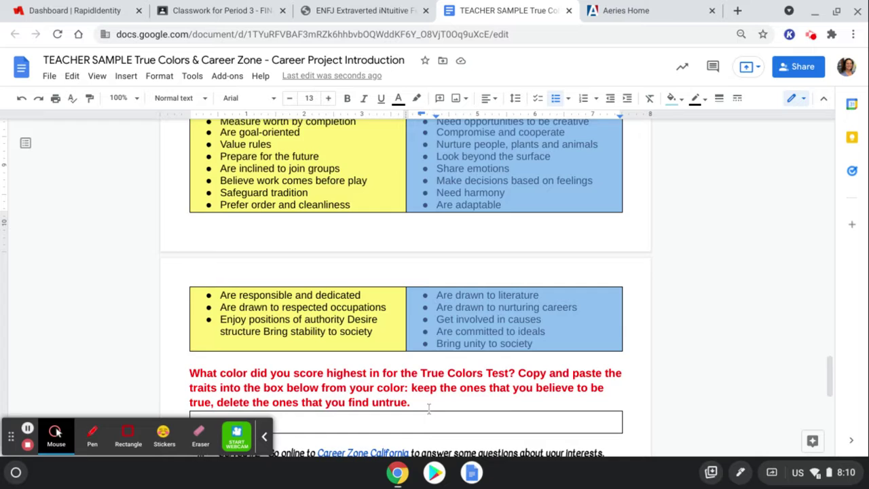
Enter BLUE in the answer box for the highest-scoring color and paste the copied Blues traits into that box
scroll(427, 401, "down", 1)
left_click(367, 363)
type("BLUE")
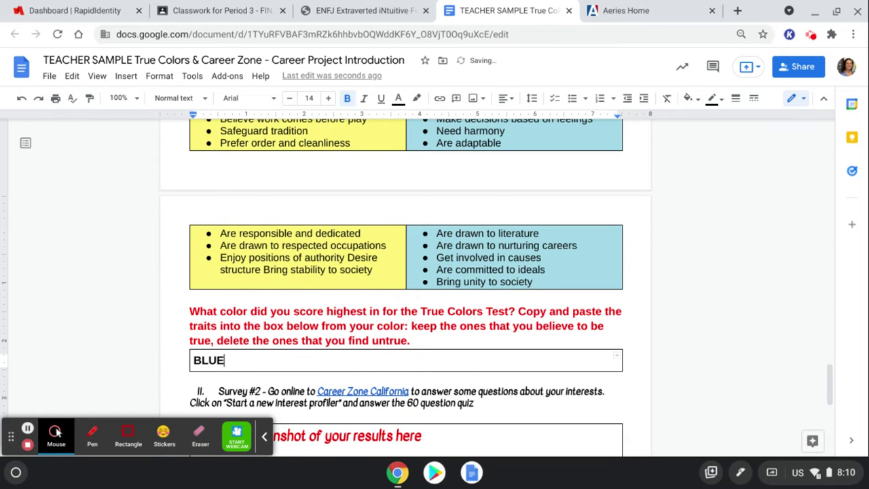
key("Return")
key("ctrl+v")
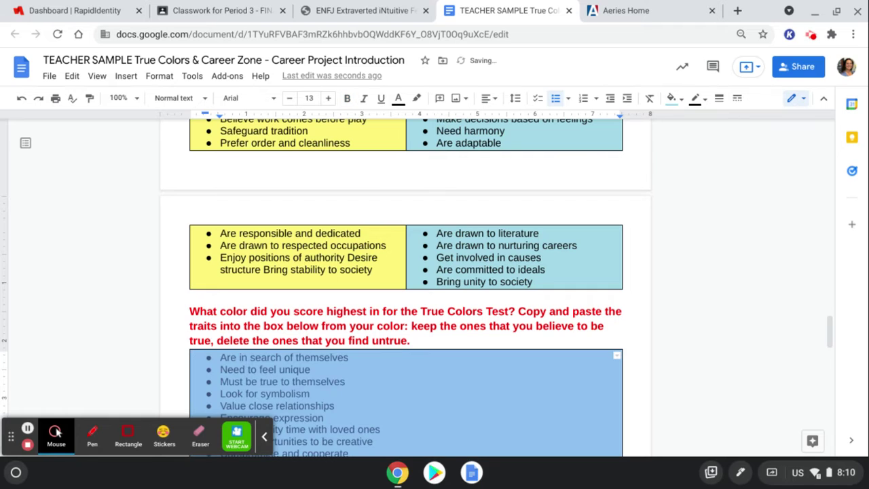
scroll(691, 292, "down", 4)
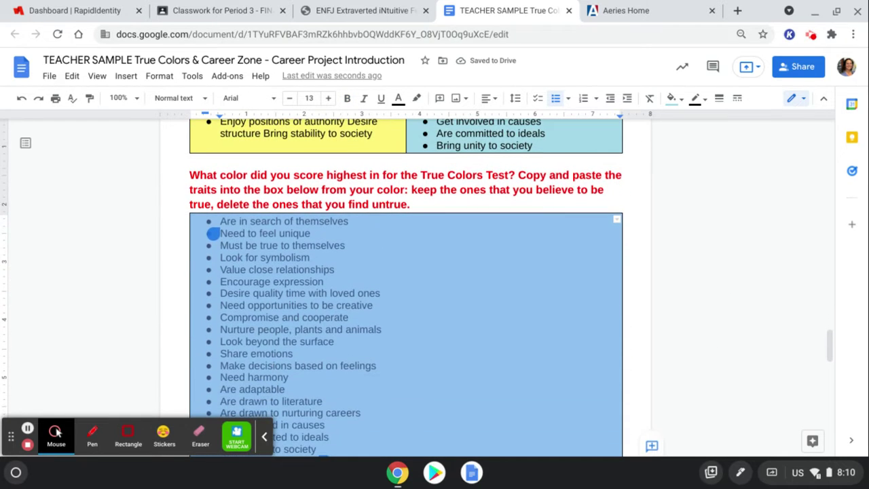
left_click(300, 224)
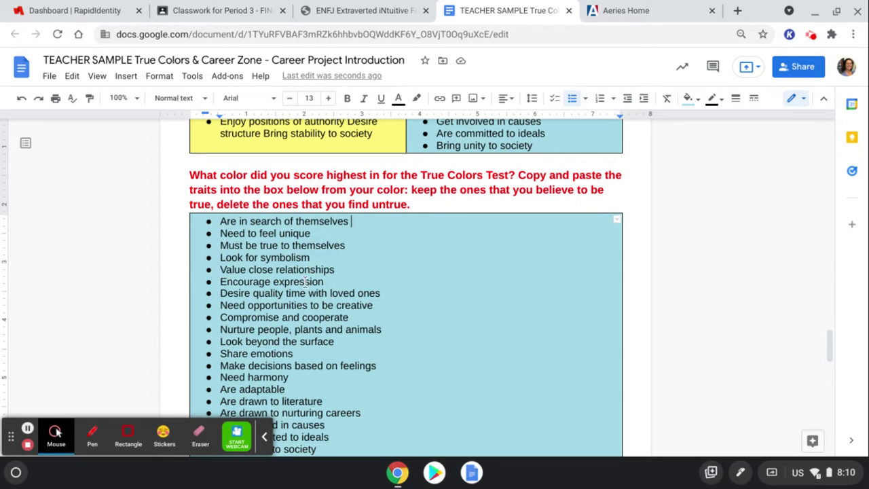
Follow the Career Zone California link in the Survey #2 instructions to open the Interest Profiler
scroll(405, 285, "down", 2)
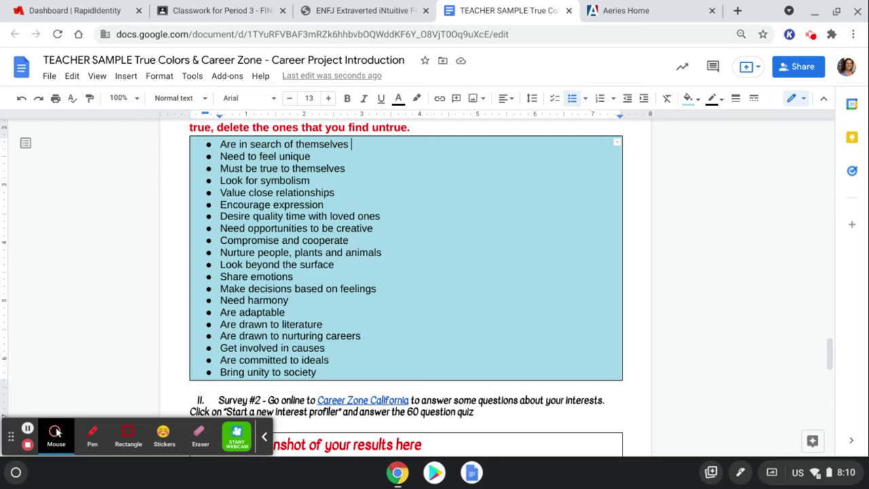
scroll(406, 258, "down", 3)
scroll(405, 258, "up", 1)
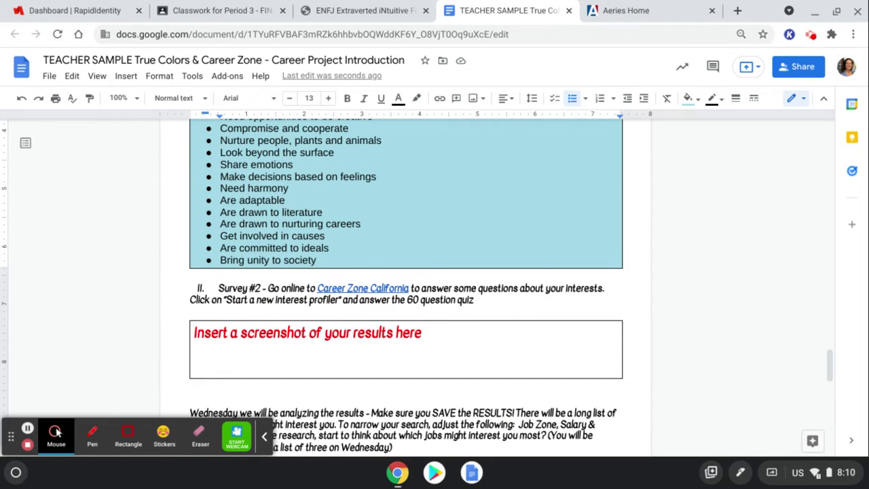
scroll(405, 271, "down", 2)
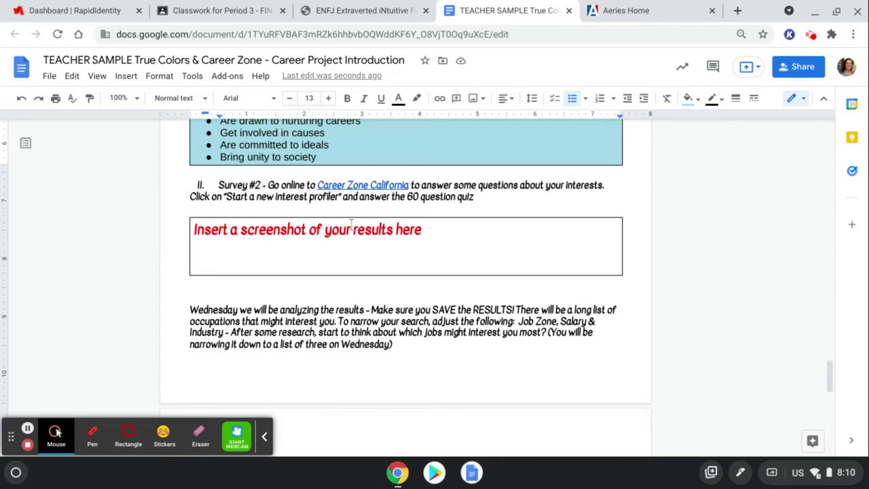
left_click(349, 185)
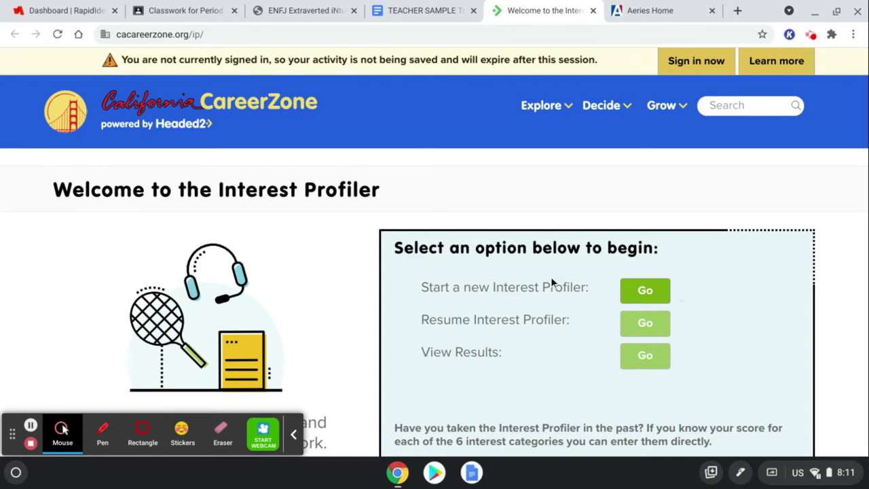
Start a new Interest Profiler in the 30 Question - Mini version and advance through its instructions to the first question
left_click(645, 291)
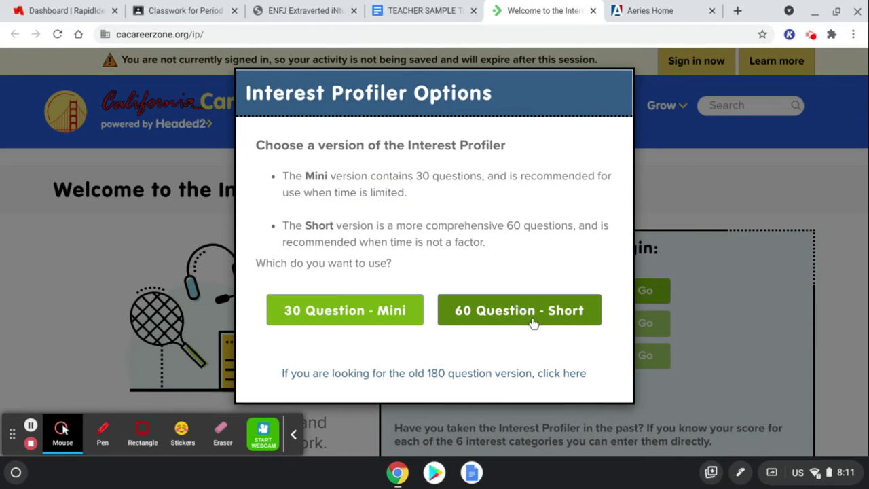
left_click(319, 312)
scroll(544, 310, "down", 3)
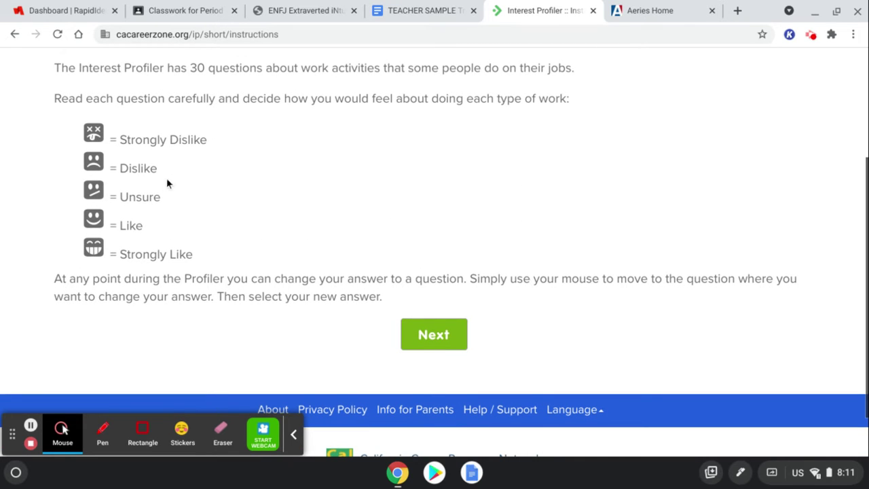
left_click(430, 333)
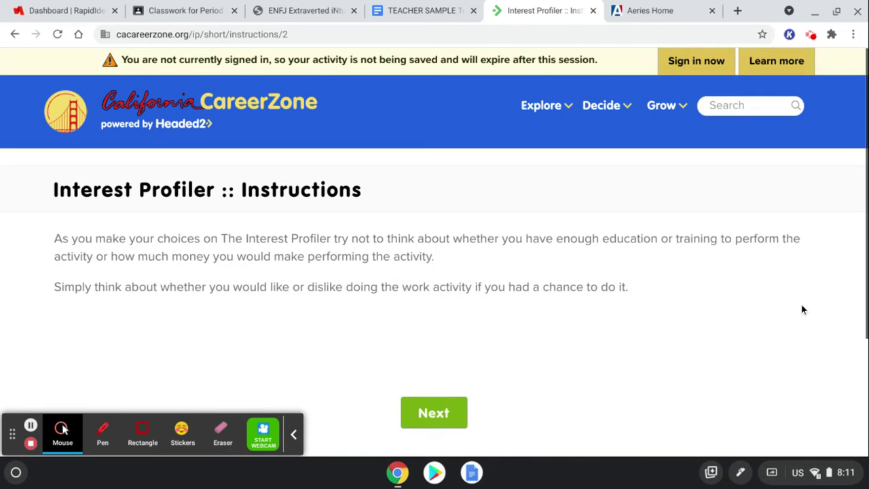
scroll(92, 338, "down", 2)
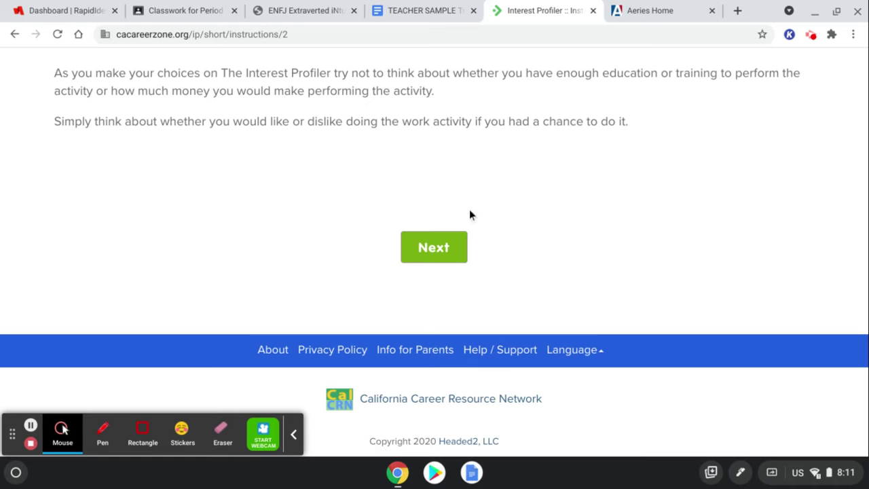
left_click(443, 247)
scroll(442, 250, "down", 3)
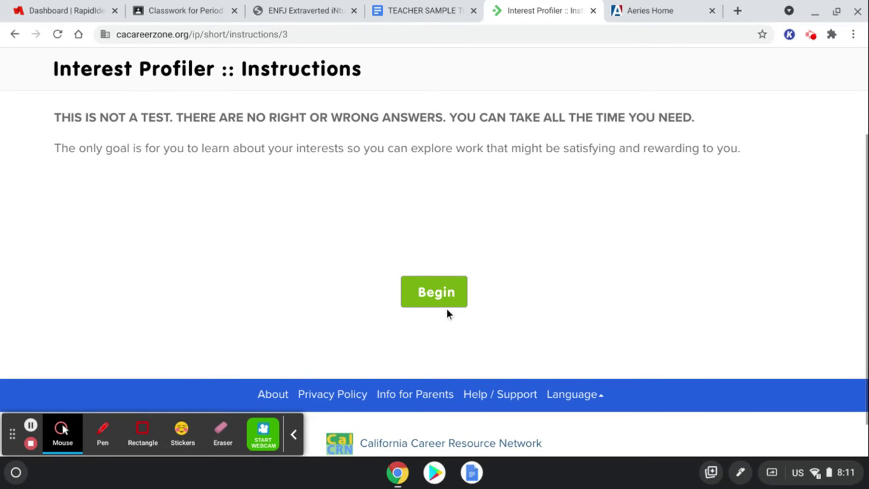
left_click(435, 293)
Answer question 1, "Build kitchen cabinets", with Strongly Dislike and bring question 2 into view
scroll(435, 289, "down", 4)
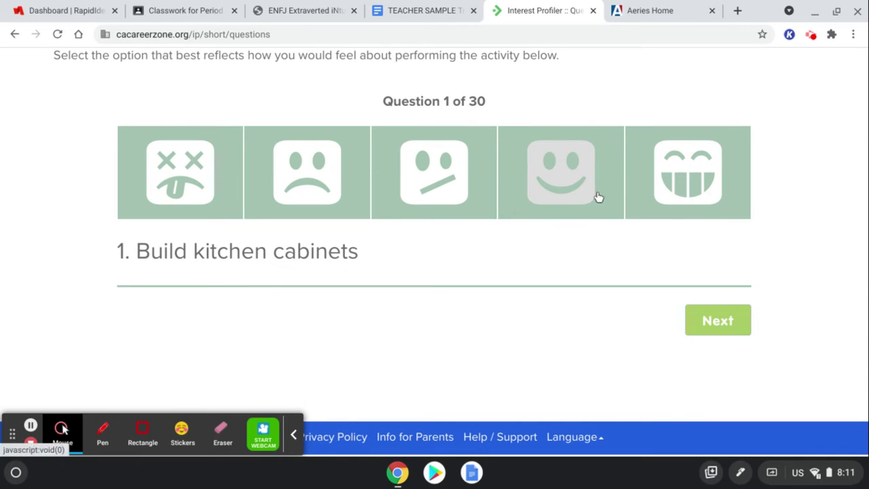
left_click(192, 179)
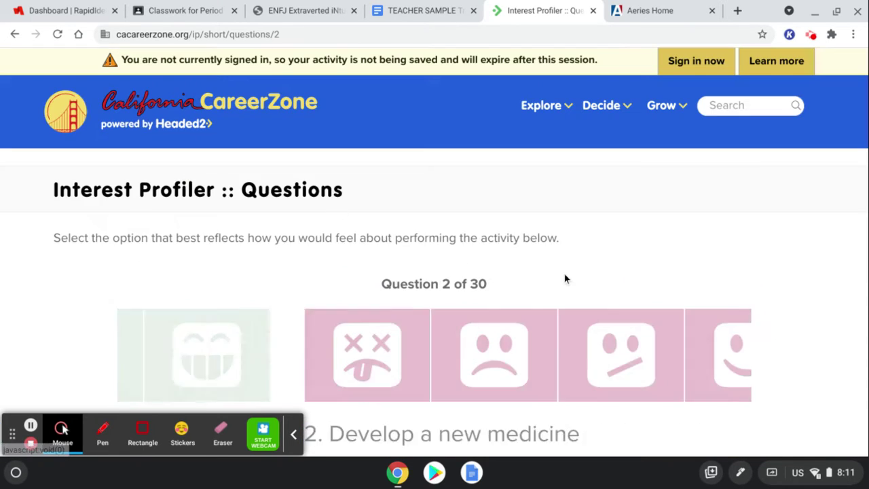
scroll(751, 292, "down", 3)
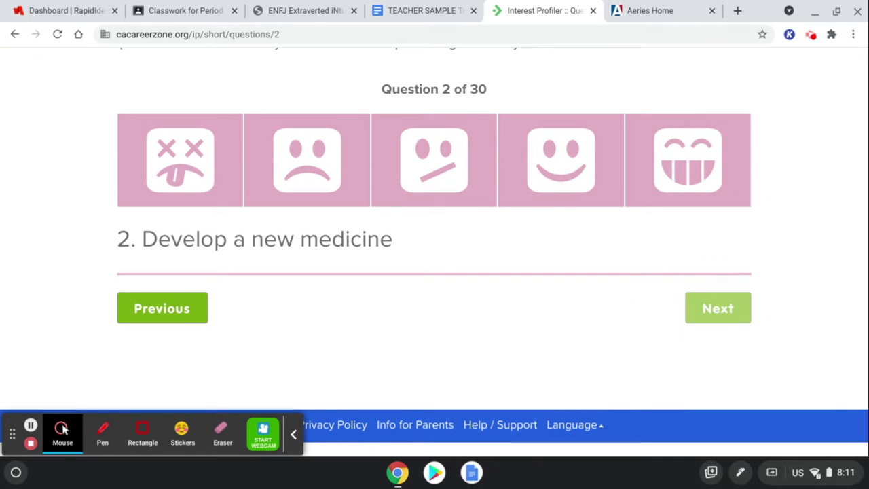
Answer questions 2, "Develop a new medicine", and 3, "Write books or plays", with Strongly Dislike and question 4 about teaching exercise routines with Dislike
left_click(178, 197)
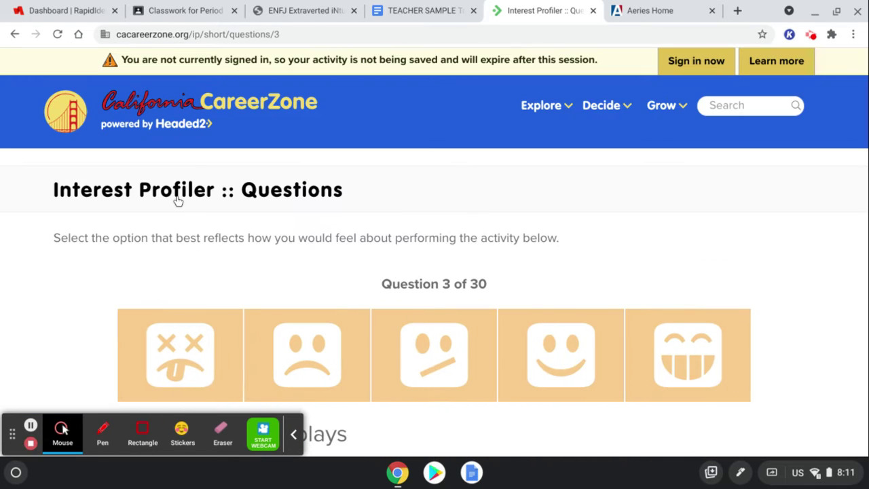
scroll(179, 201, "down", 3)
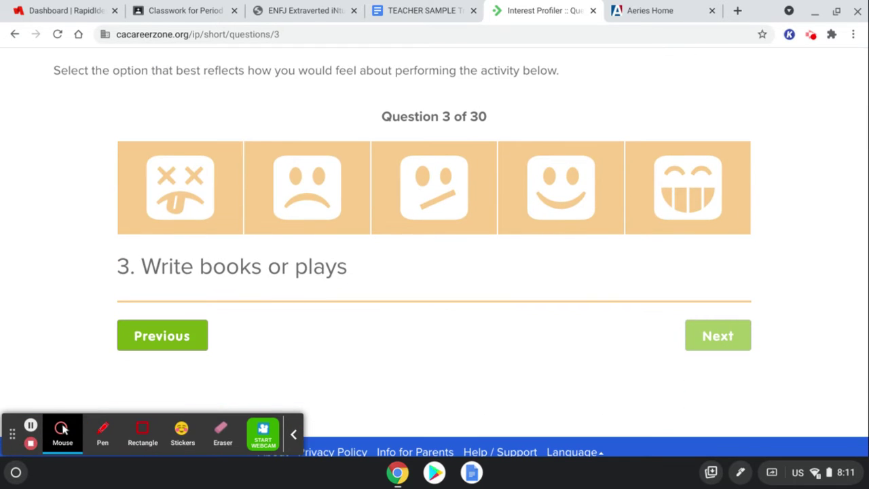
left_click(182, 195)
scroll(742, 368, "down", 3)
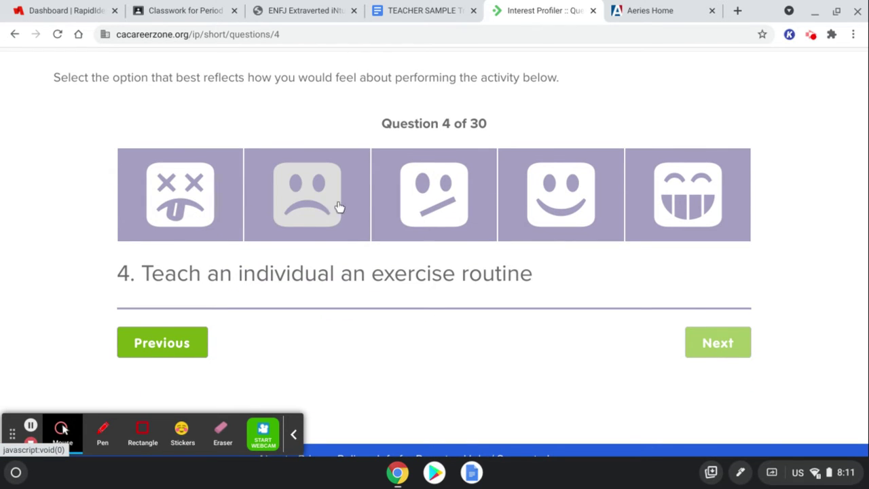
left_click(316, 207)
scroll(316, 207, "down", 3)
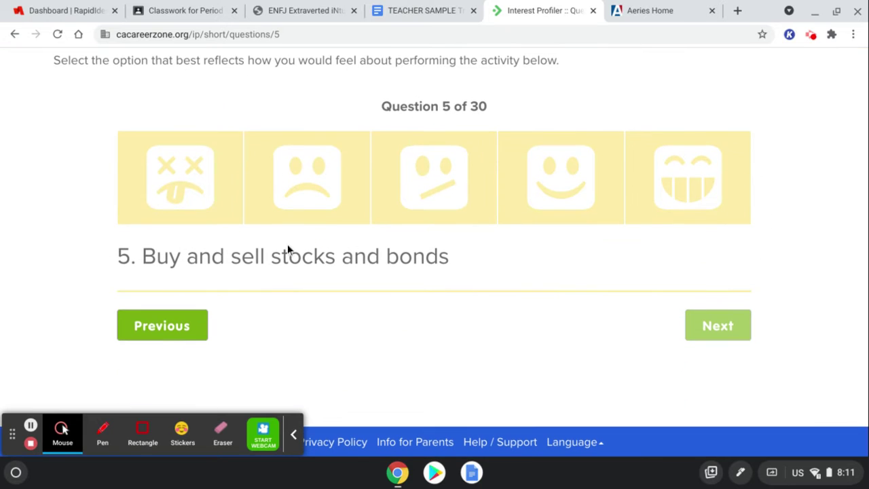
Answer questions 5, "Buy and sell stocks and bonds", and 6, "Develop a spreadsheet using computer software", with Strongly Like
left_click(674, 206)
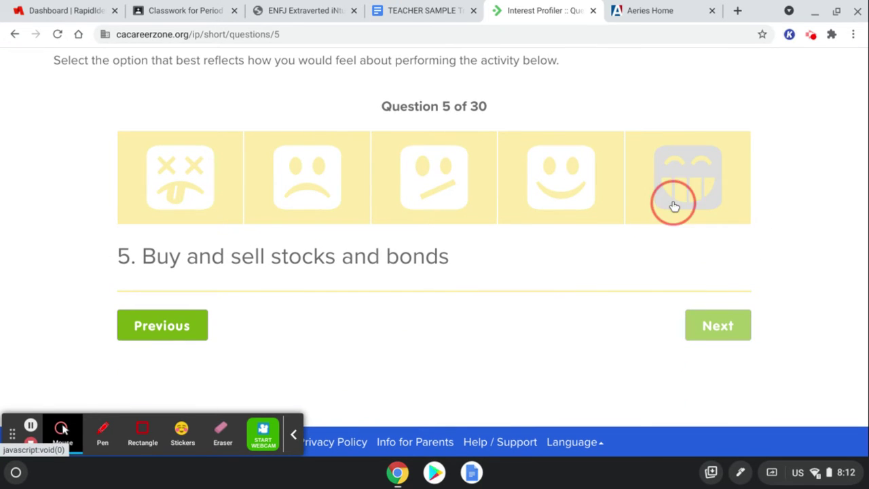
scroll(770, 217, "down", 3)
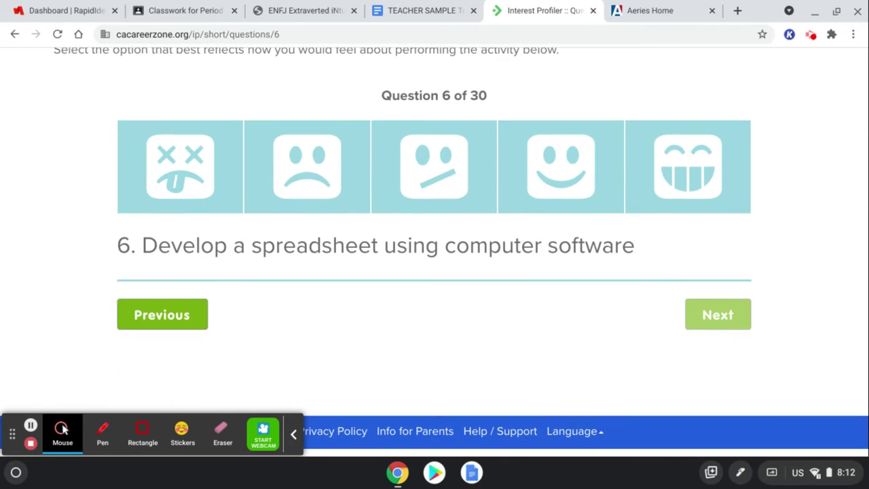
left_click(676, 170)
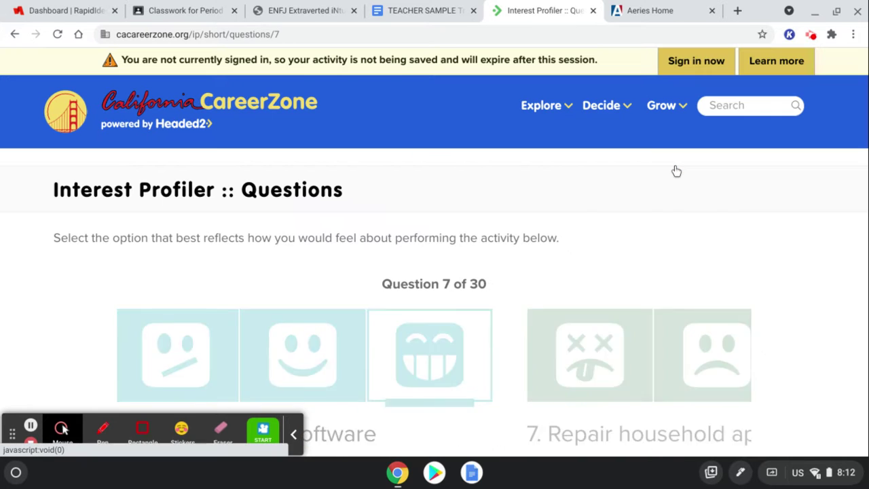
scroll(805, 194, "down", 2)
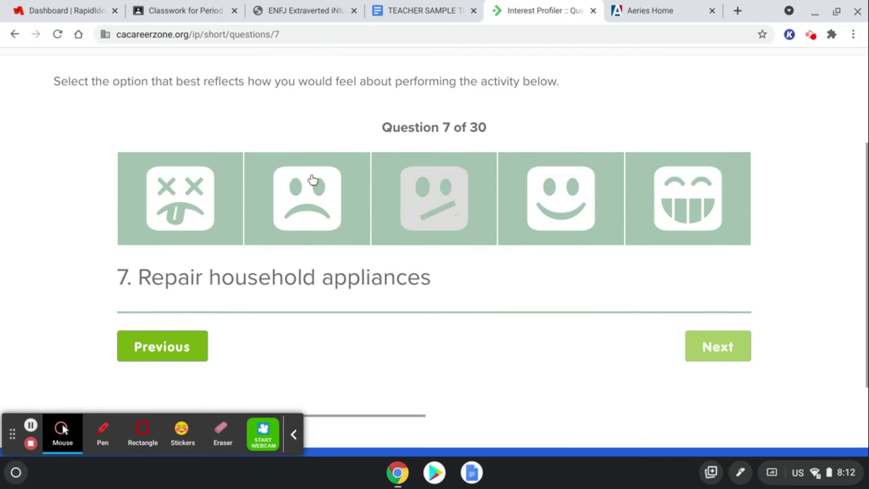
Answer questions 7 to 9 with Strongly Dislike and question 10, "Give career guidance to people", with Strongly Like
left_click(217, 202)
scroll(217, 201, "down", 3)
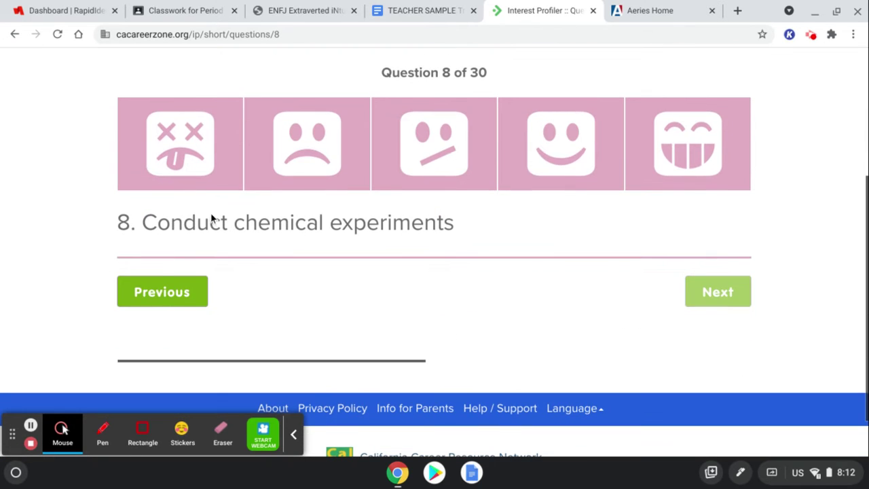
left_click(194, 122)
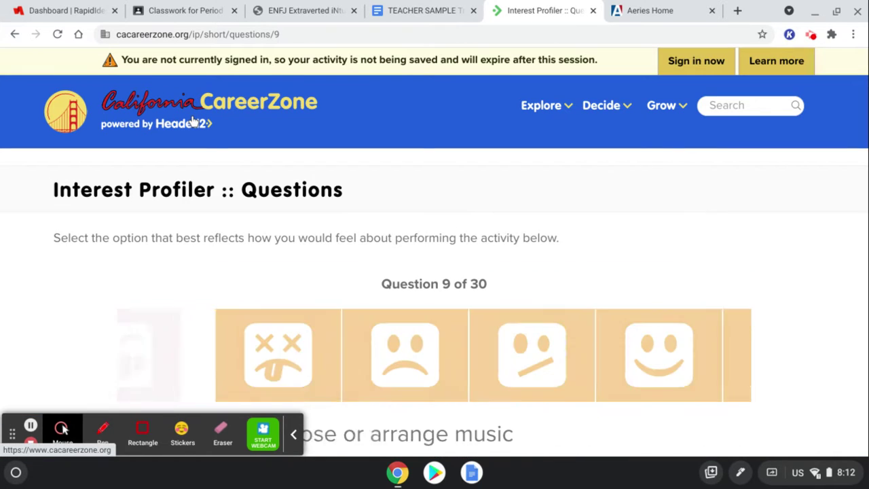
scroll(248, 124, "down", 3)
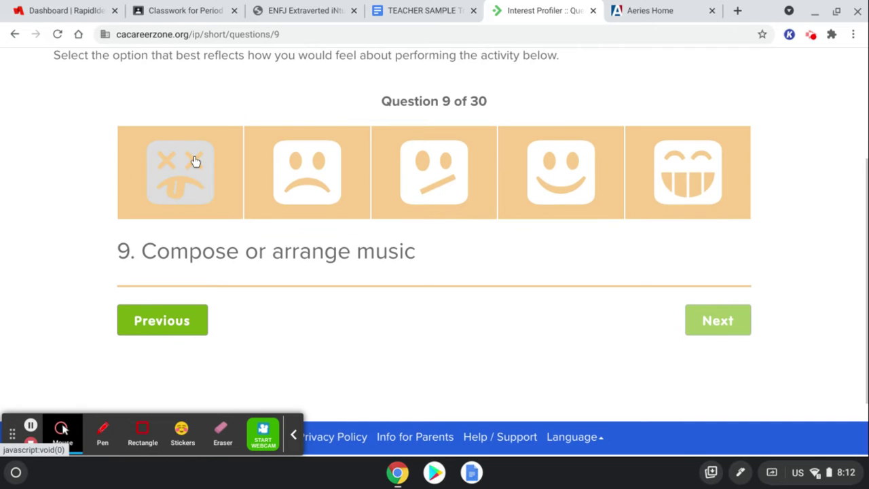
left_click(166, 204)
scroll(765, 381, "down", 3)
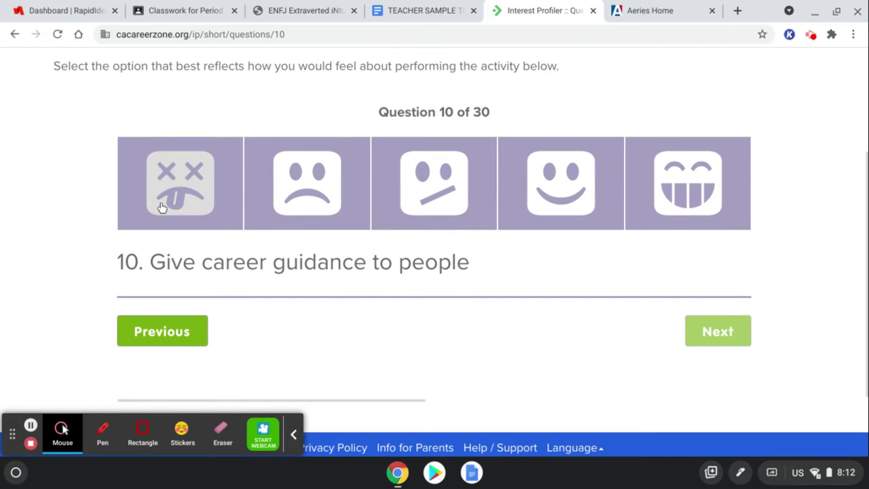
left_click(631, 220)
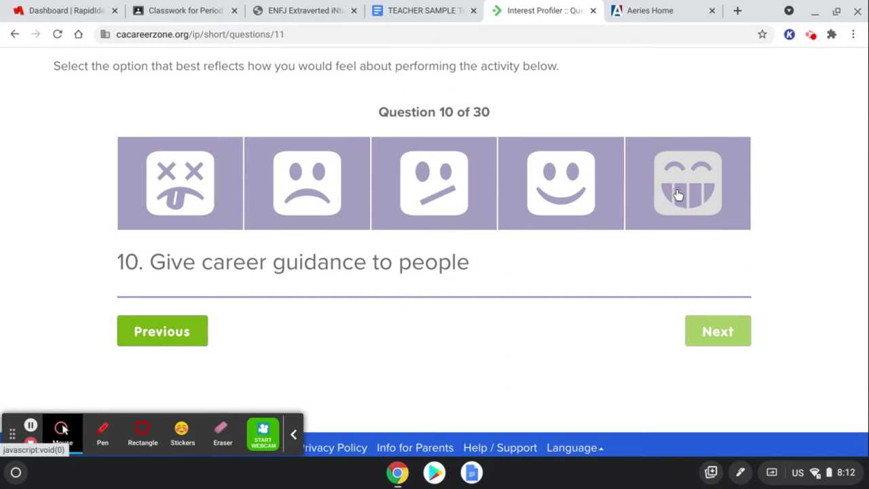
scroll(778, 186, "down", 3)
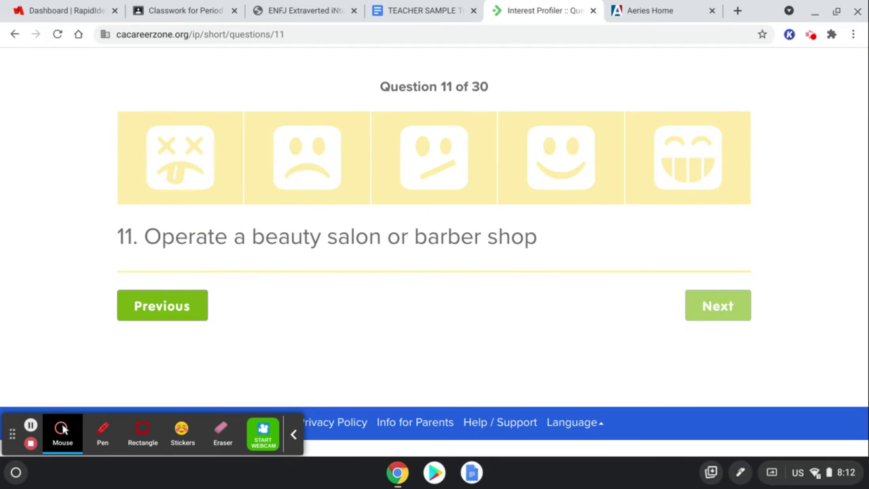
Answer questions 11 to 15, from operating a beauty salon to creating special effects for movies, with Strongly Dislike
left_click(233, 186)
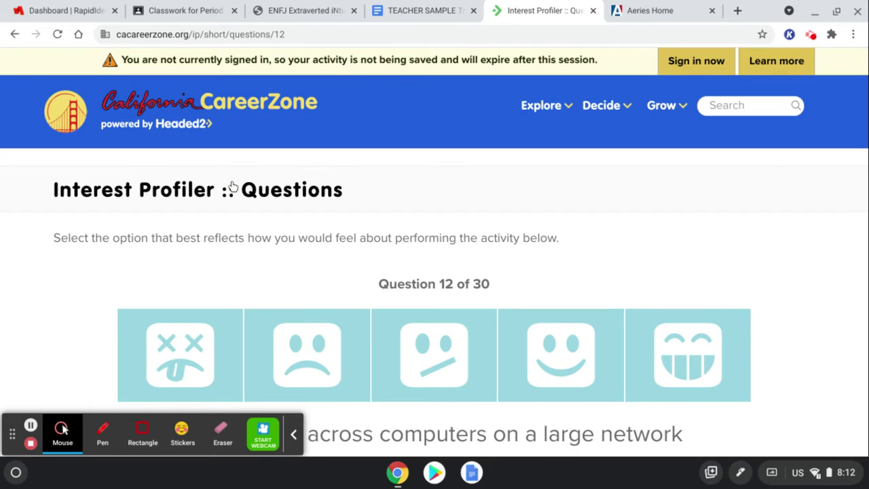
scroll(232, 186, "down", 3)
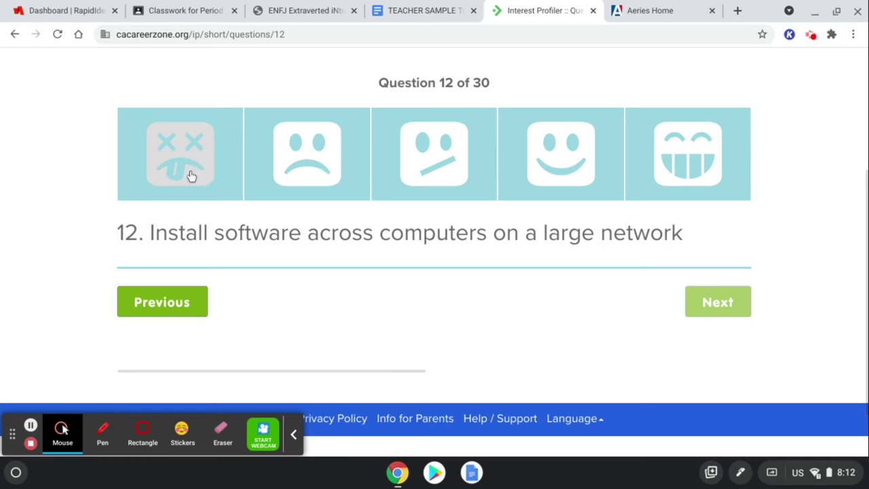
left_click(181, 170)
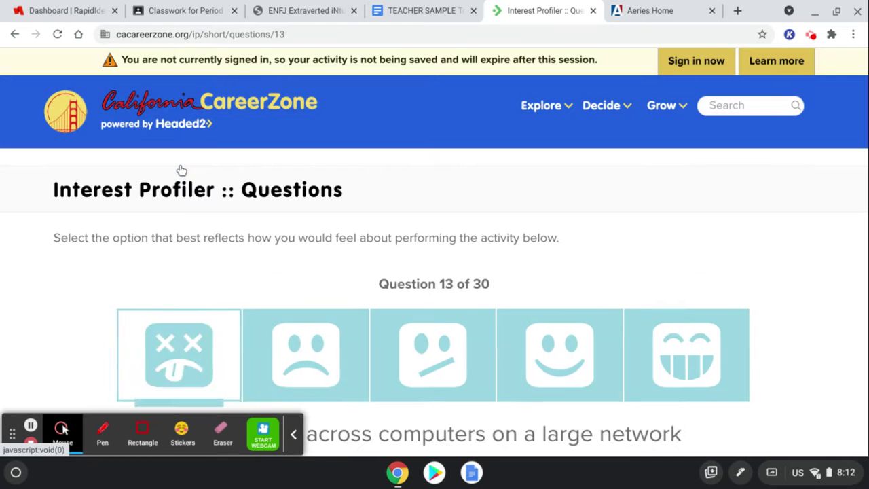
scroll(181, 170, "down", 3)
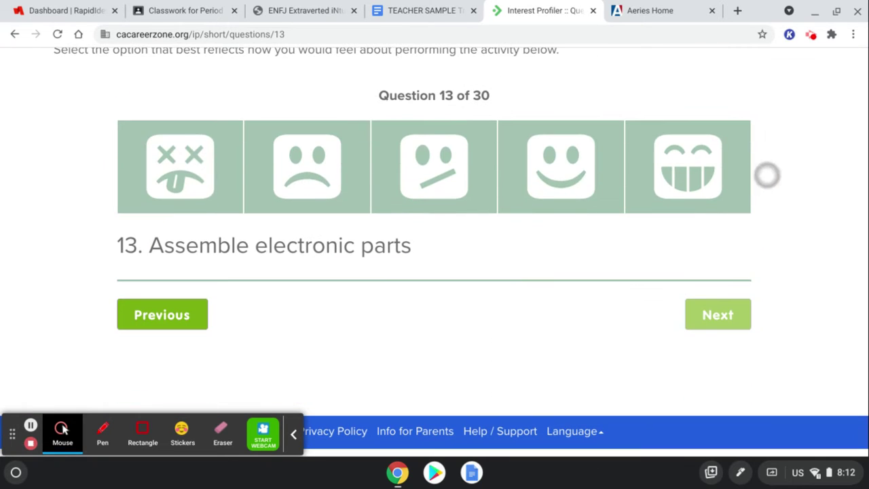
left_click(161, 176)
scroll(161, 174, "down", 3)
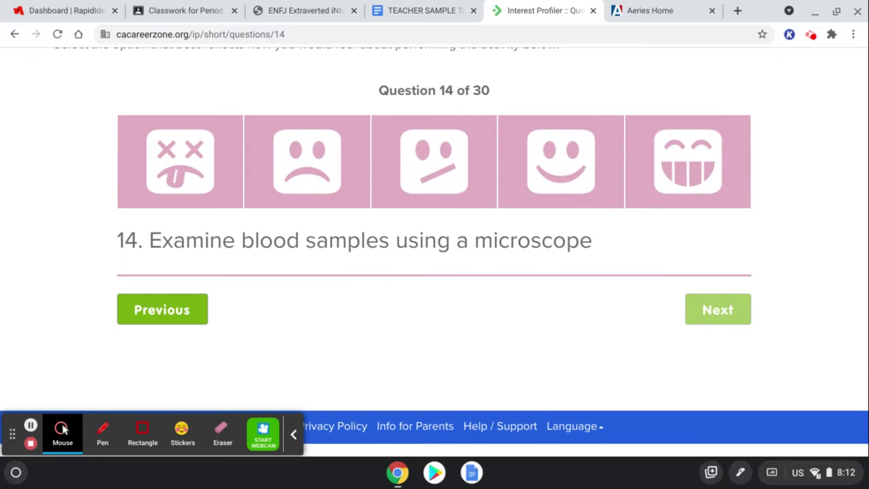
left_click(215, 137)
scroll(215, 137, "down", 3)
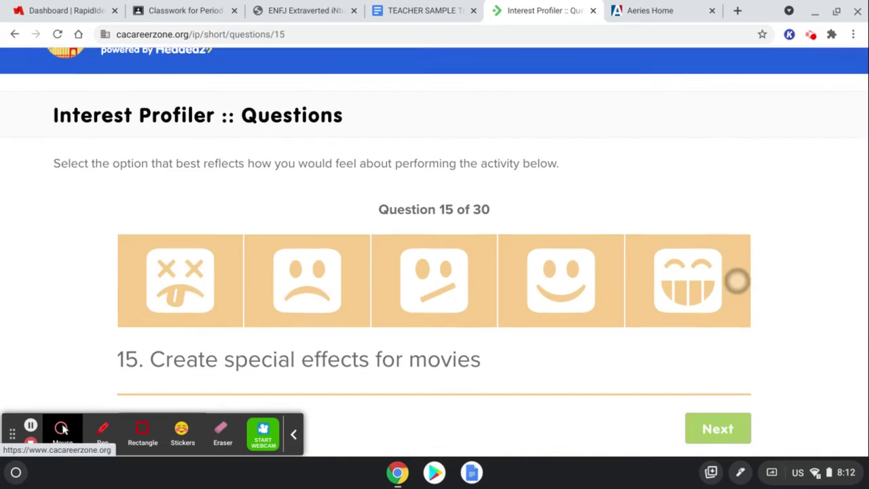
left_click(181, 156)
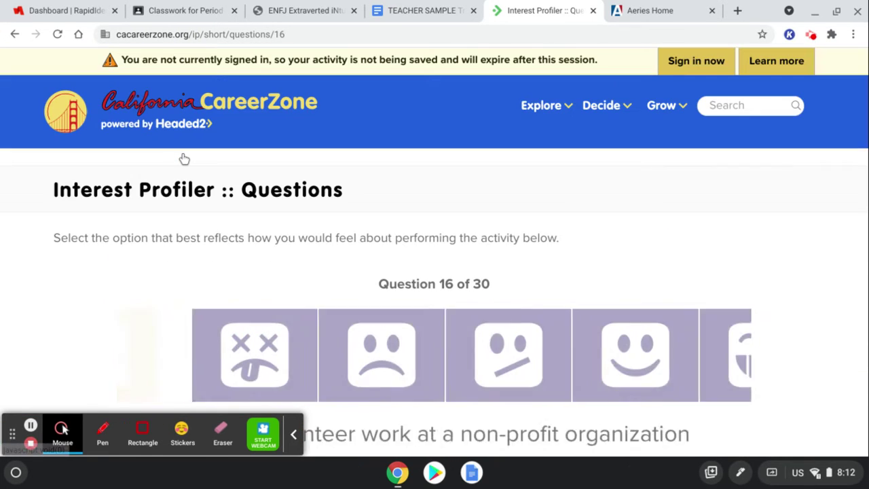
scroll(180, 159, "down", 3)
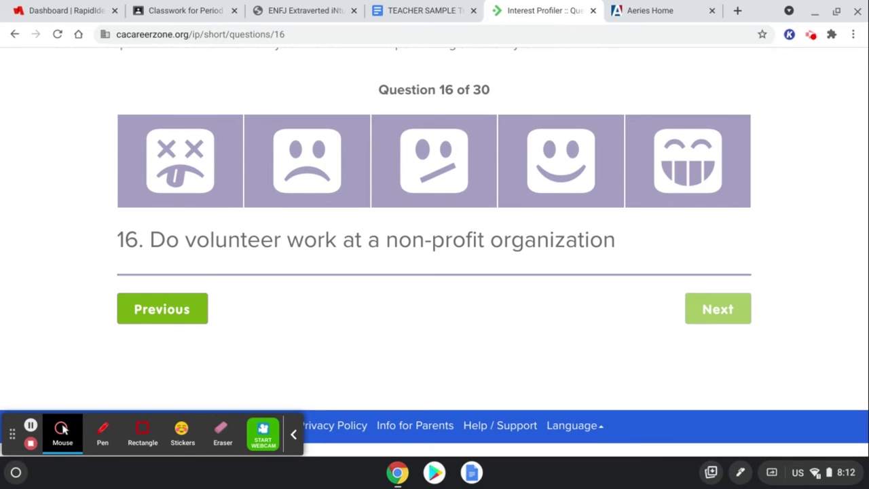
Answer questions 16, "Do volunteer work at a non-profit organization", and 17, "Start your own business", with Strongly Like
left_click(647, 188)
scroll(649, 194, "down", 3)
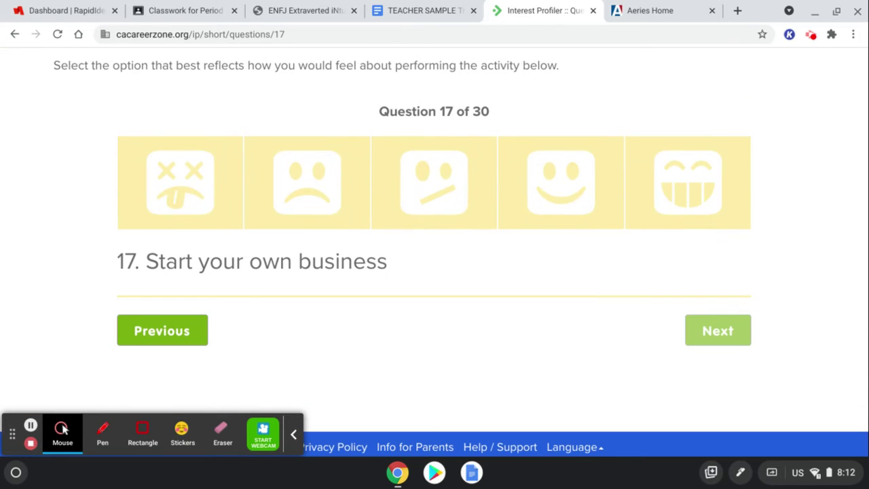
left_click(659, 190)
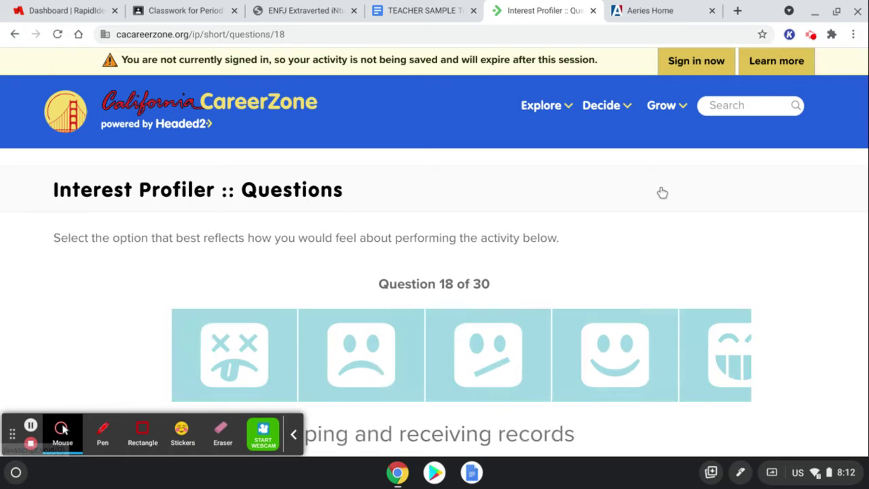
scroll(760, 212, "down", 3)
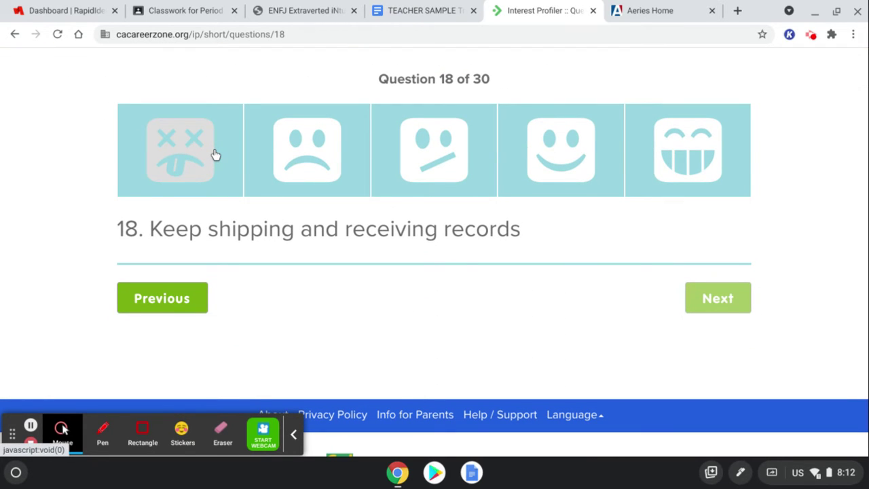
Answer questions 18 to 22, from keeping shipping and receiving records to teaching sign language, with Strongly Dislike
left_click(194, 127)
scroll(752, 374, "down", 4)
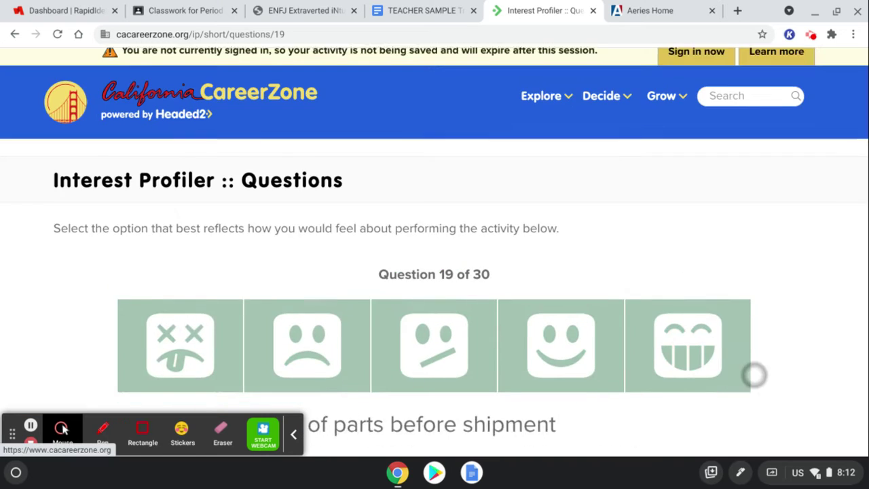
left_click(223, 120)
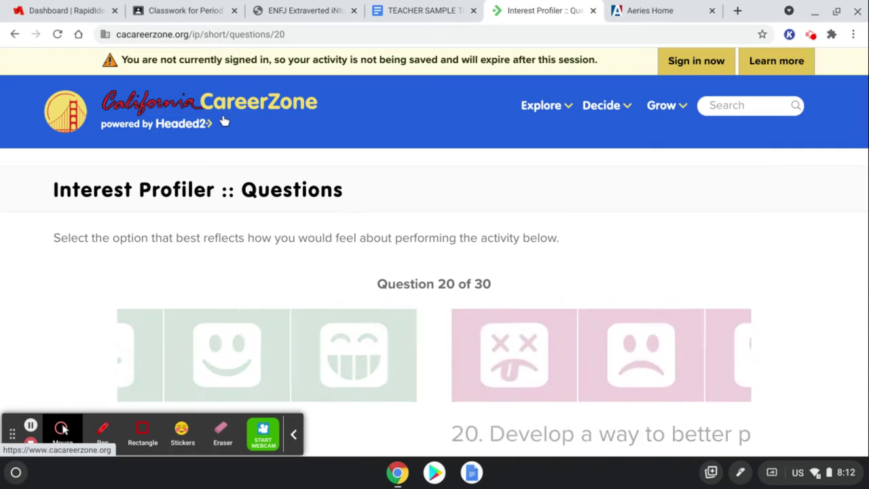
scroll(765, 333, "down", 4)
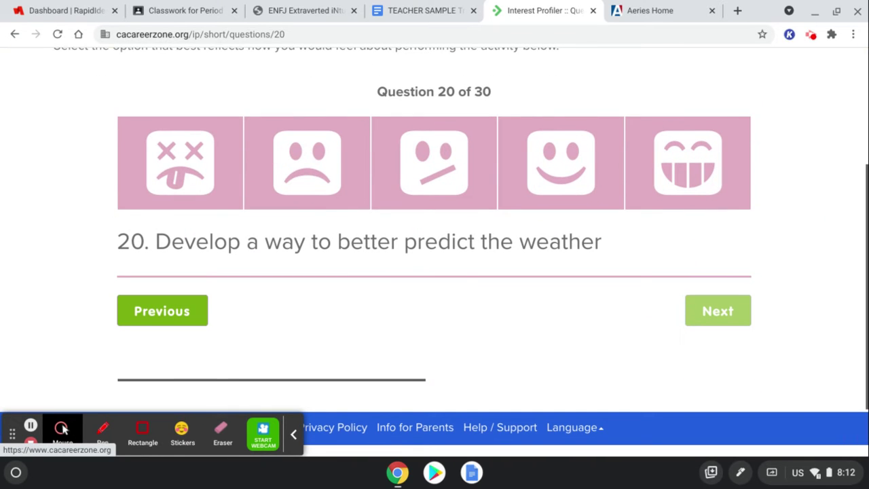
left_click(170, 146)
scroll(434, 244, "down", 3)
left_click(174, 167)
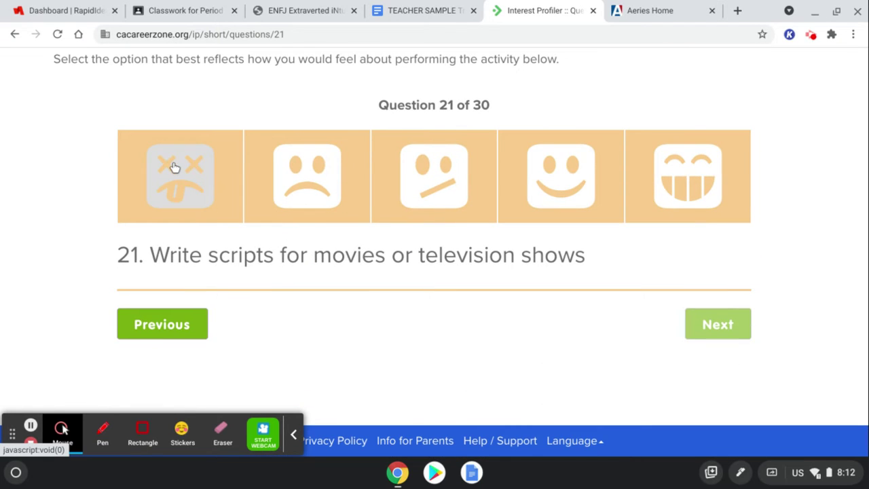
scroll(748, 150, "down", 3)
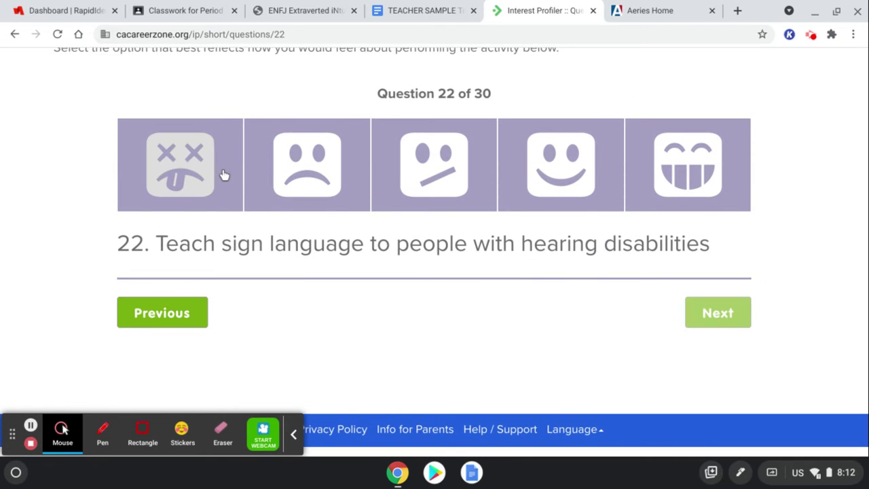
left_click(224, 173)
scroll(707, 374, "down", 3)
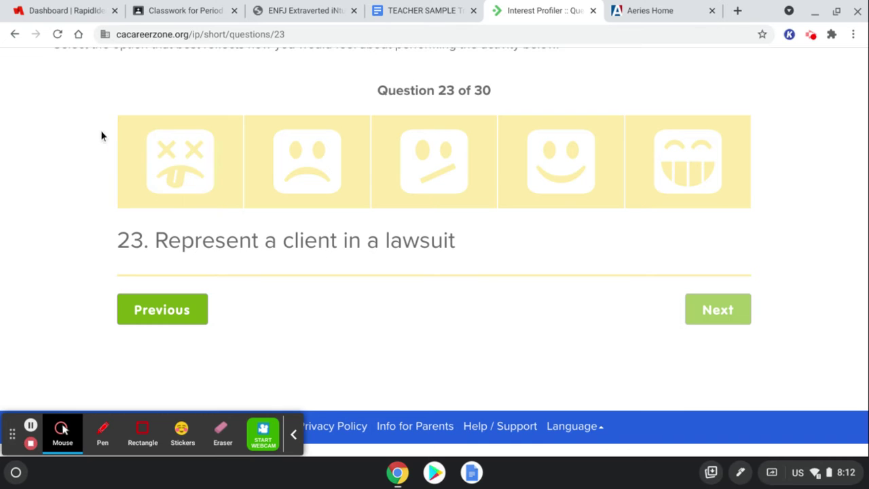
Answer questions 23 to 26, from representing a client in a lawsuit to inventing a replacement for sugar, with Strongly Dislike
left_click(204, 139)
scroll(726, 127, "down", 3)
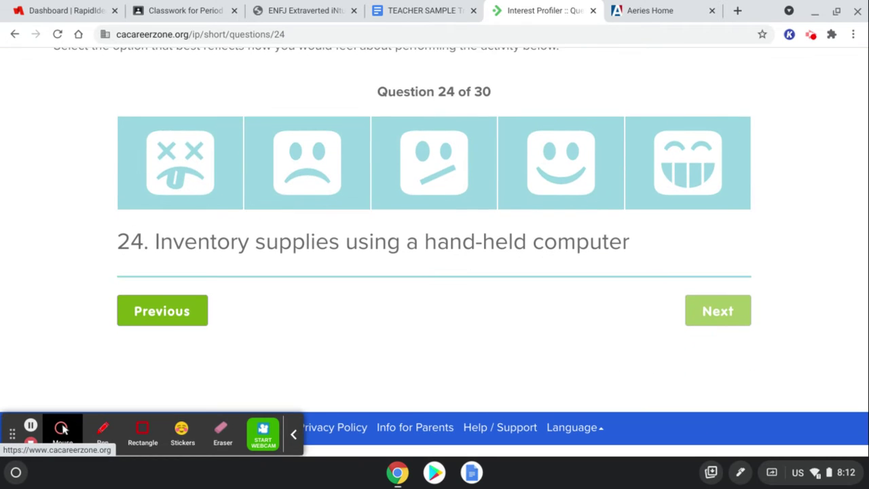
left_click(121, 159)
scroll(608, 240, "down", 3)
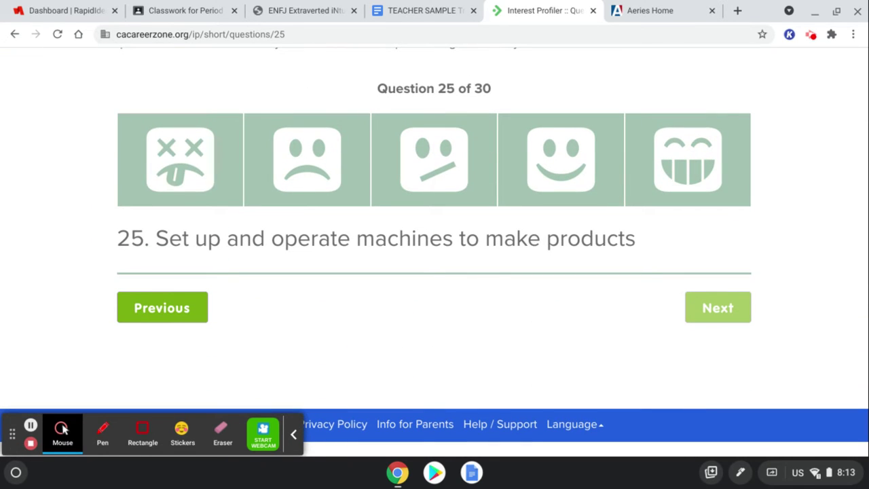
left_click(170, 166)
scroll(597, 370, "down", 3)
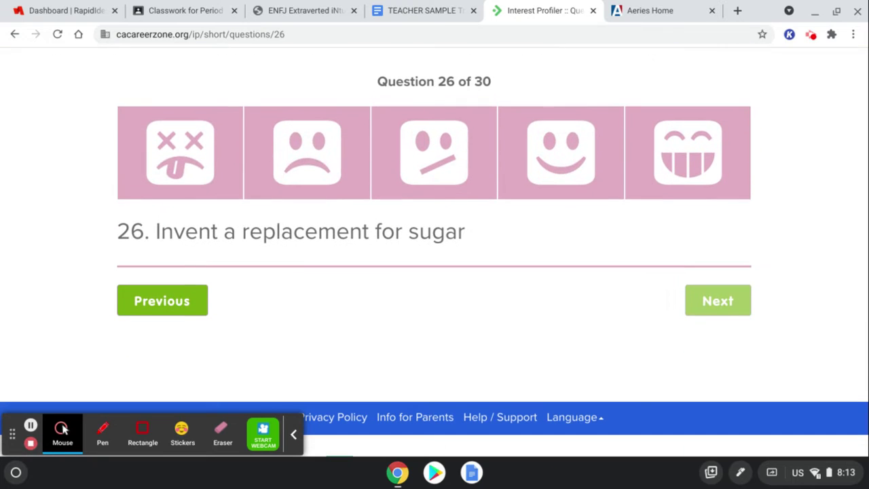
left_click(161, 164)
scroll(619, 220, "down", 3)
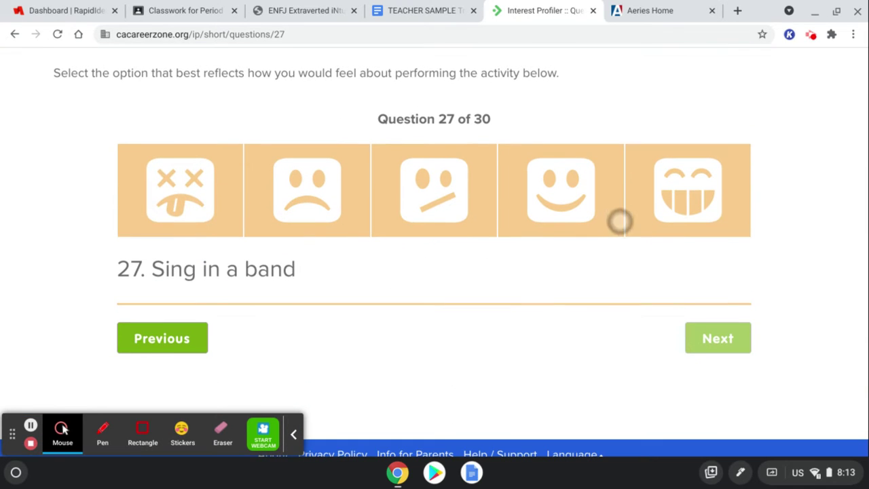
Answer questions 27, "Sing in a band", and 29, "Sell merchandise at a department store", with Strongly Dislike, and question 28 with Strongly Like
left_click(163, 167)
scroll(671, 231, "down", 3)
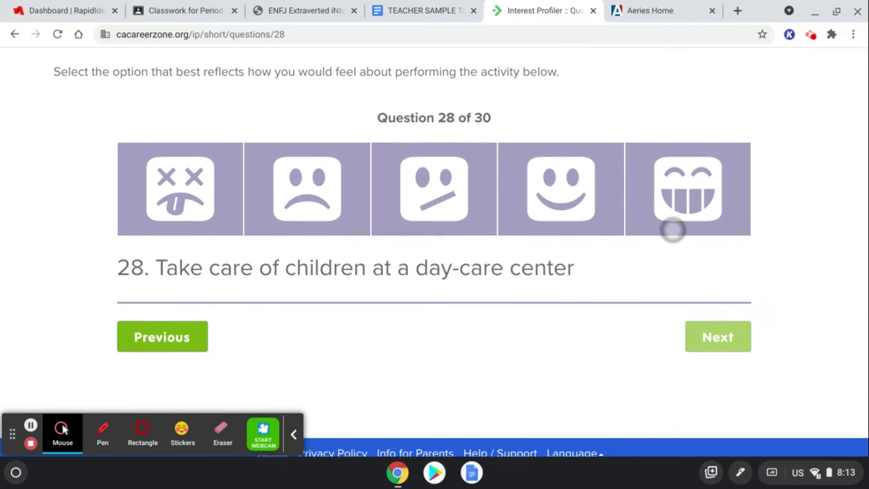
left_click(640, 215)
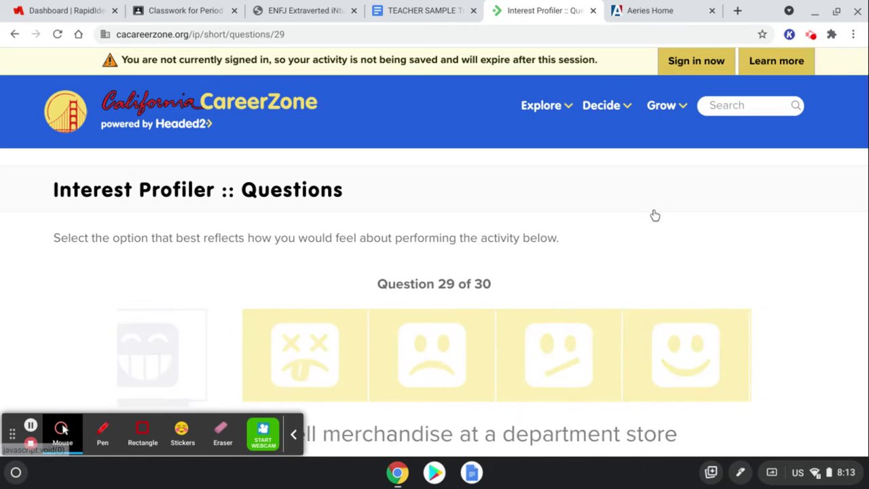
scroll(654, 216, "down", 3)
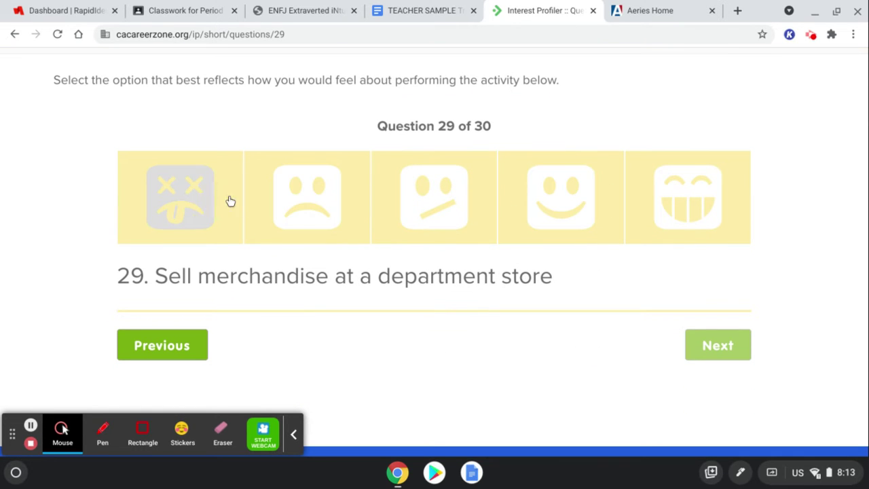
left_click(200, 196)
Answer question 30, "Keep inventory records", with Strongly Dislike and summarize the Interest Profiler results
scroll(674, 175, "down", 3)
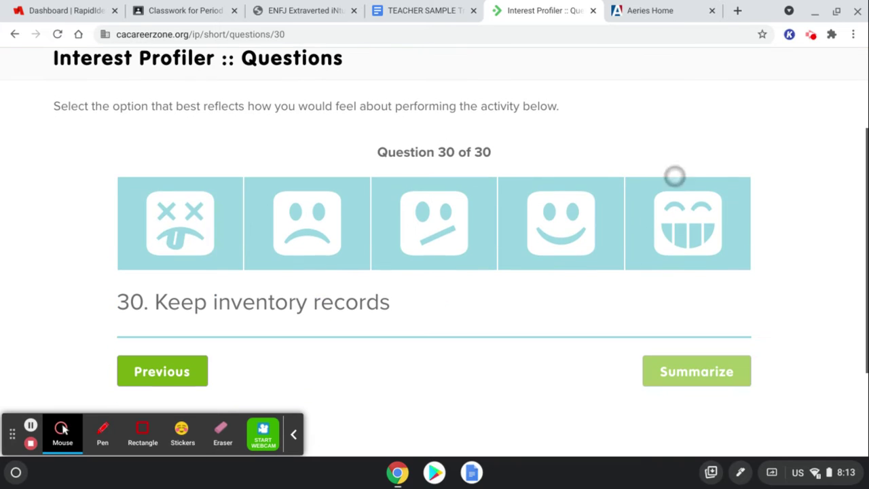
left_click(200, 200)
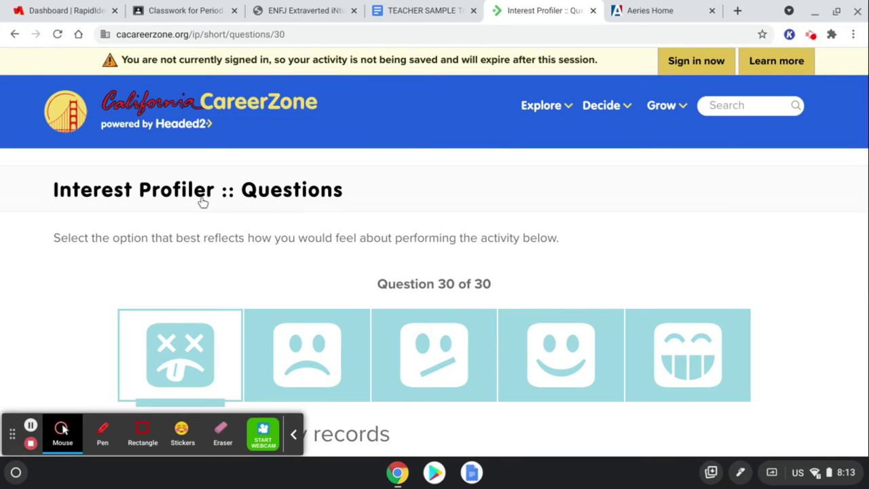
scroll(203, 202, "down", 3)
left_click(198, 203)
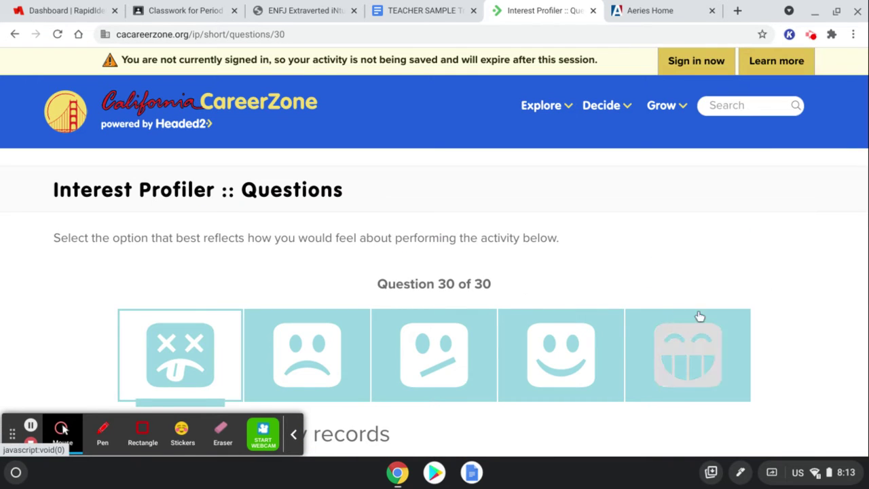
scroll(762, 285, "down", 3)
left_click(715, 288)
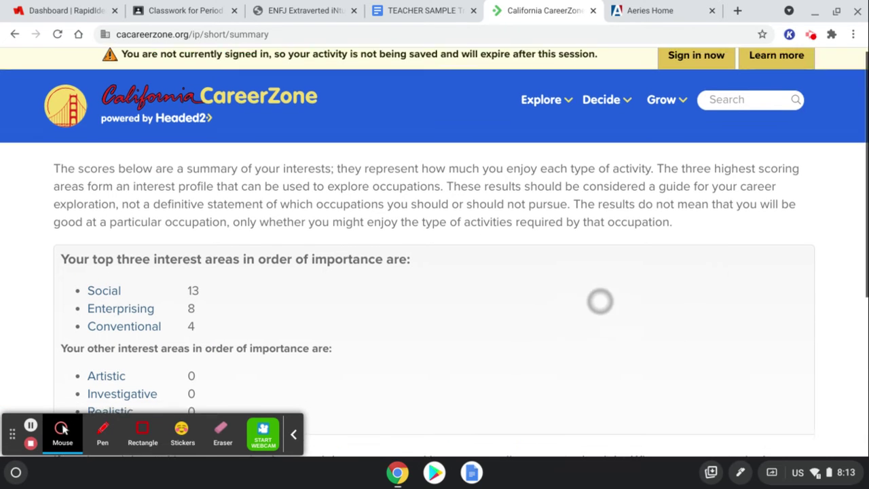
Copy the ranked interest areas with their scores and paste them into the Survey #2 results box of the teacher sample document
scroll(599, 301, "down", 3)
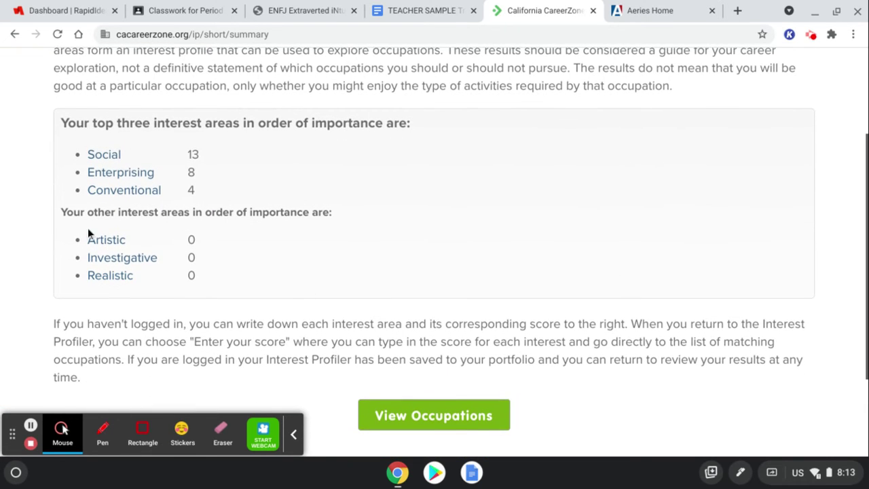
left_click_drag(60, 121, 205, 280)
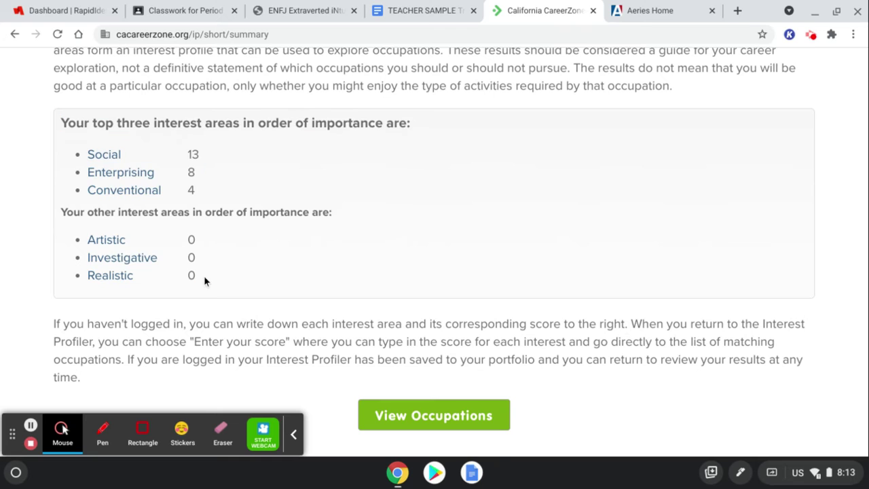
left_click(427, 8)
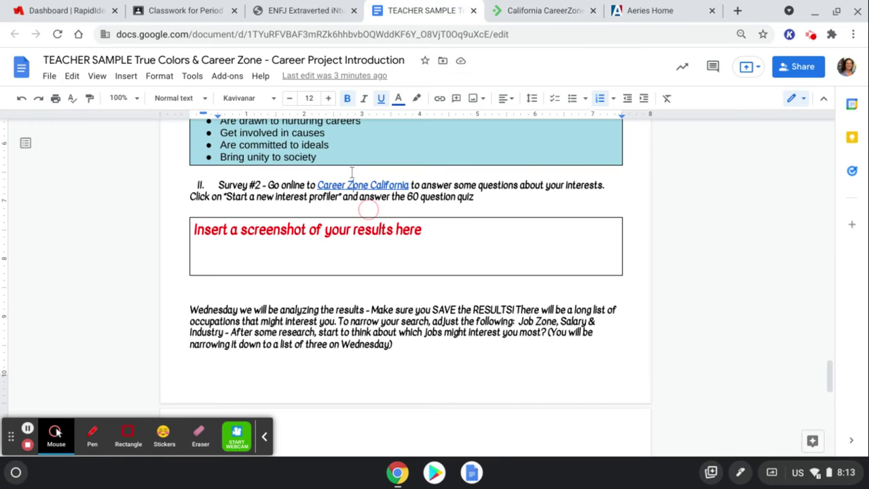
left_click(352, 250)
key("ctrl+v")
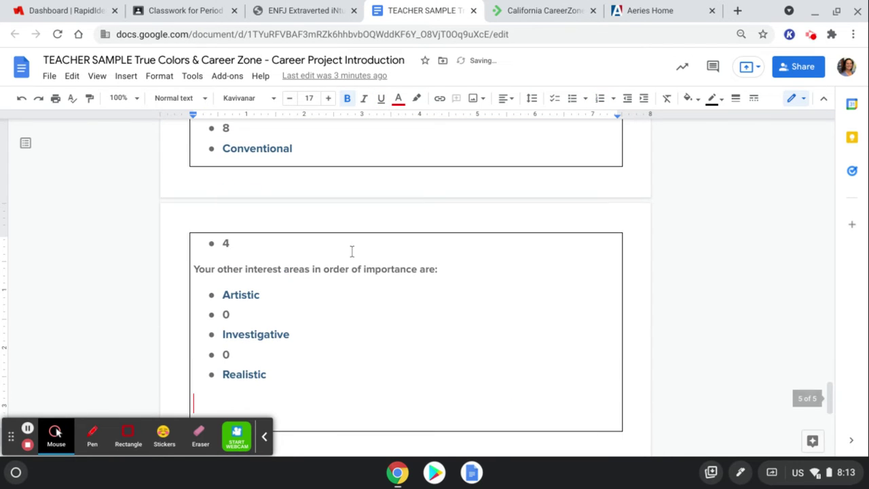
Return to the CareerZone summary and open the list of occupations that match the interest profile
left_click(562, 9)
scroll(456, 376, "down", 2)
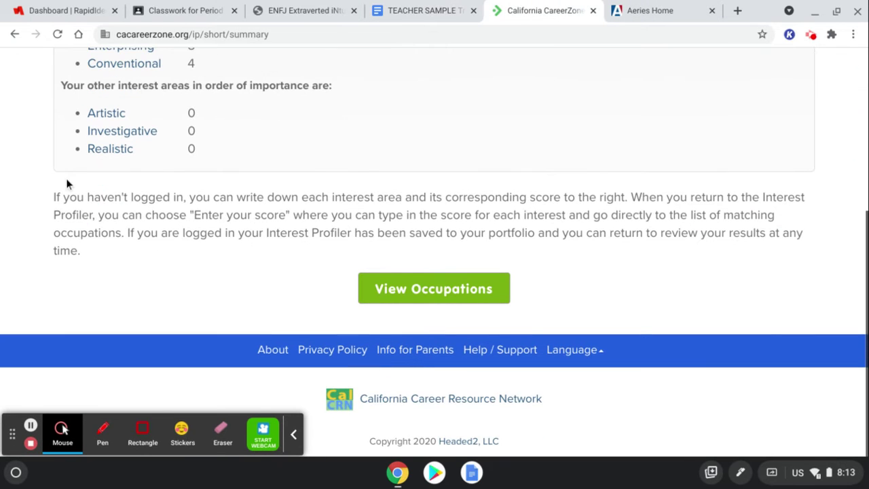
left_click(450, 297)
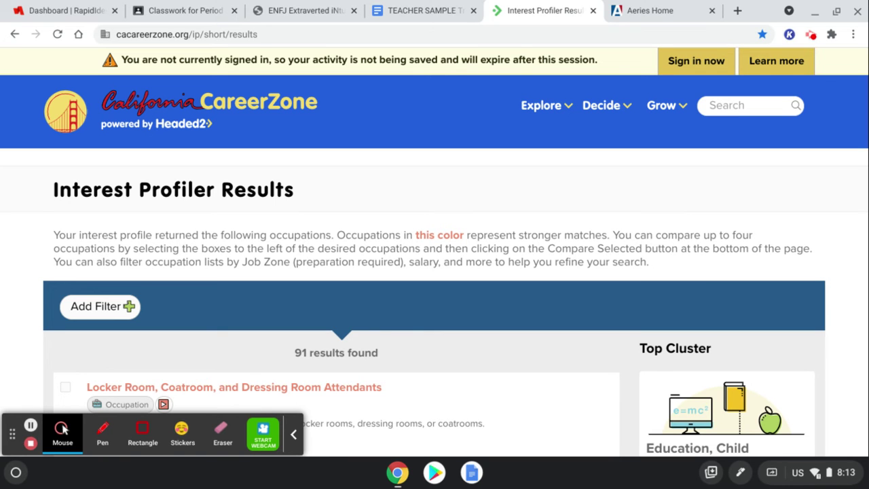
Examine the matching occupations, comparing their required education, salary, growth outlook and career clusters
scroll(25, 324, "down", 4)
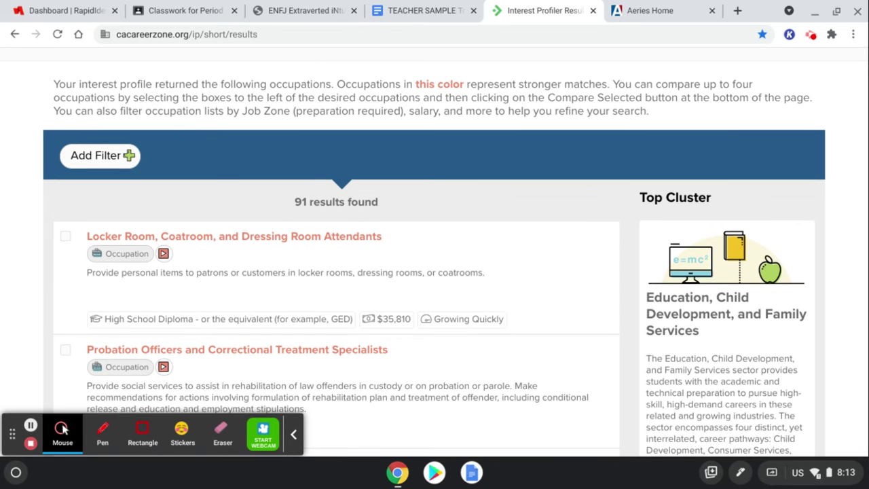
scroll(28, 287, "down", 2)
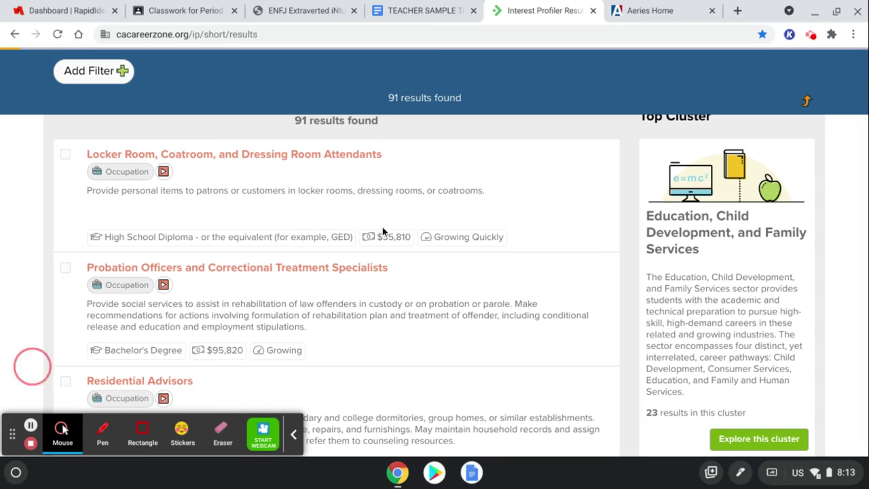
scroll(39, 297, "down", 10)
scroll(41, 344, "down", 15)
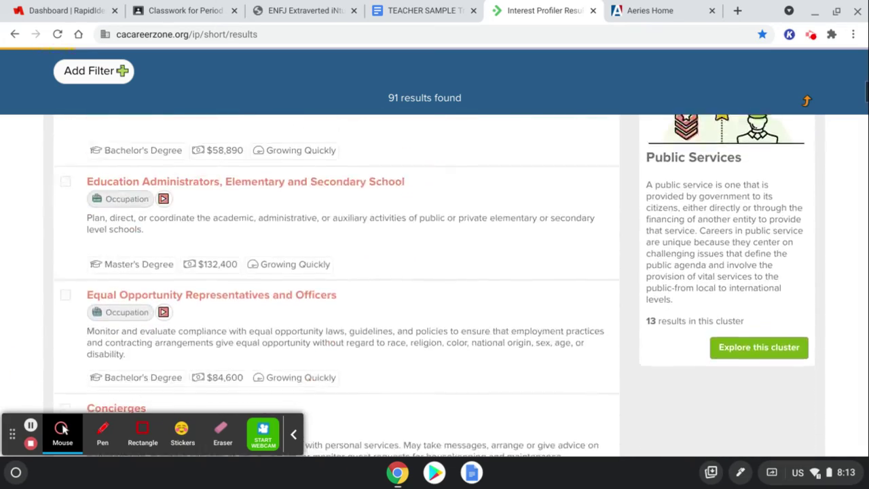
scroll(41, 344, "up", 9)
left_click(806, 101)
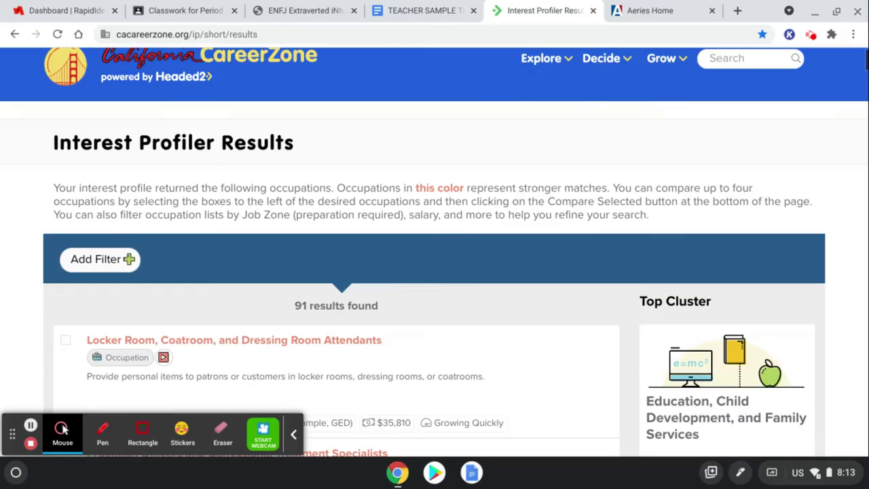
scroll(412, 312, "down", 2)
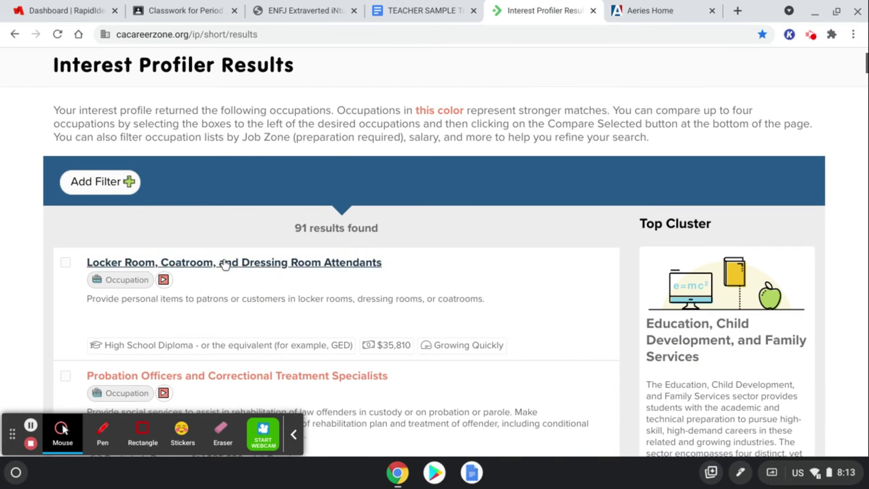
scroll(435, 272, "down", 2)
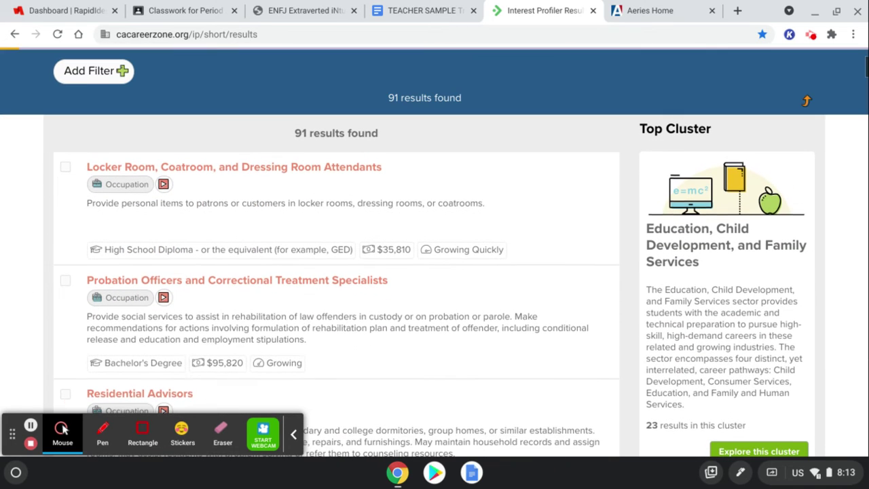
scroll(104, 251, "down", 10)
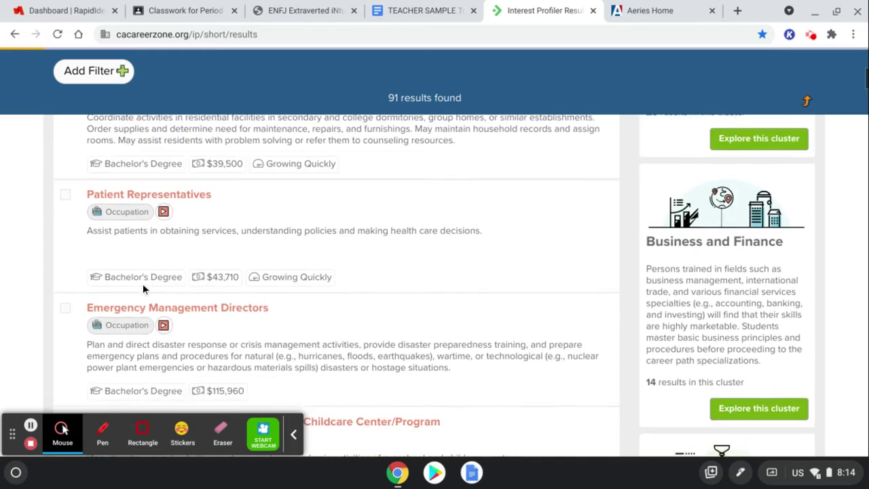
scroll(189, 281, "down", 2)
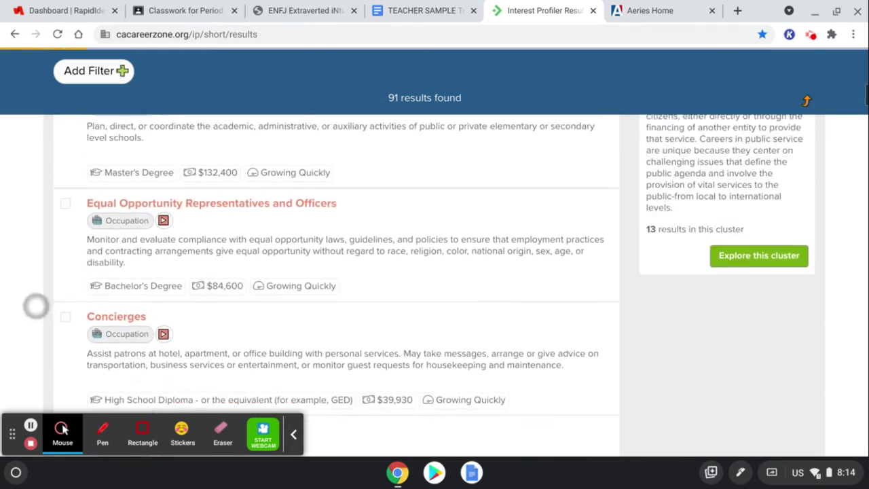
scroll(209, 231, "up", 5)
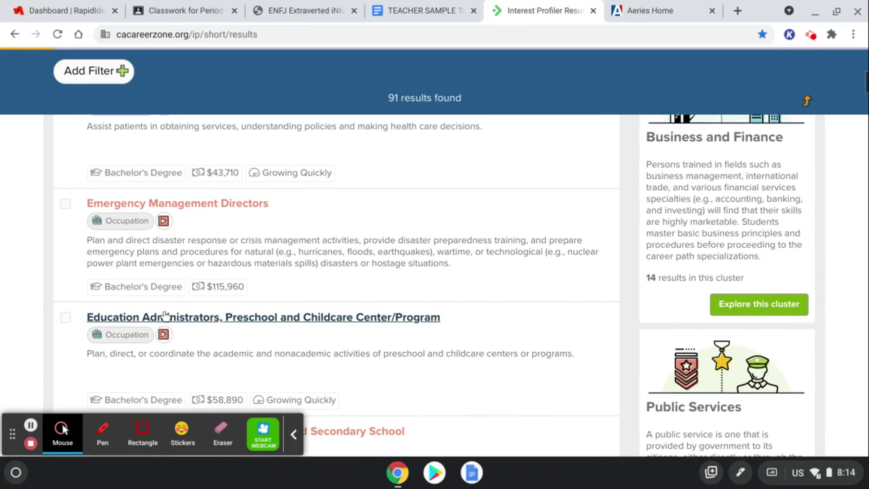
Open the "Education Administrators, Preschool and Childcare Center/Program" profile and review its salary, duties, required knowledge and skills
left_click(106, 321)
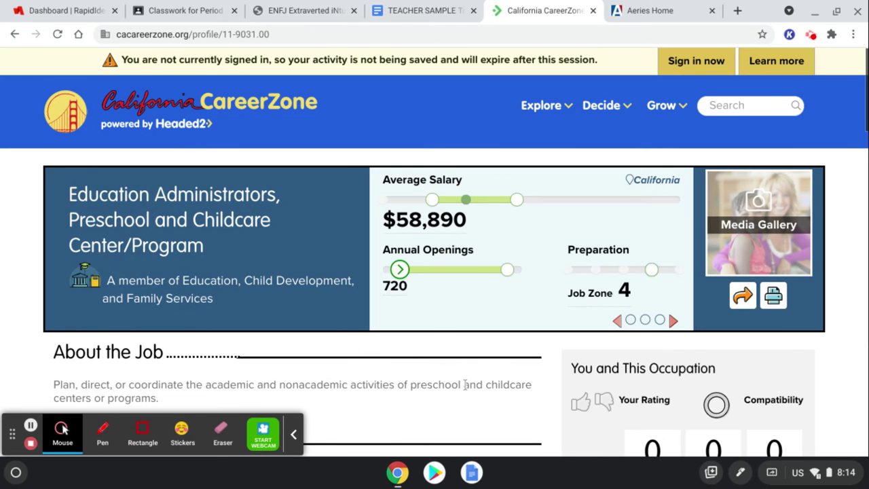
scroll(464, 384, "down", 4)
scroll(327, 291, "up", 5)
scroll(40, 295, "down", 10)
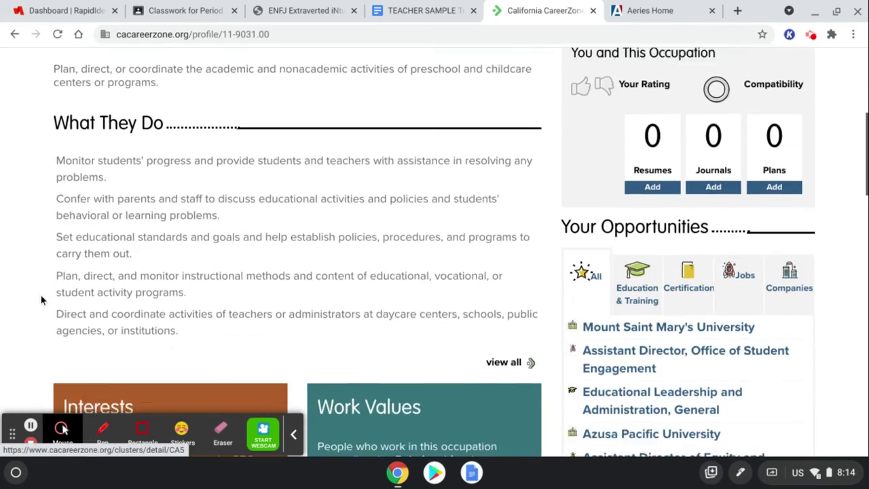
scroll(41, 297, "down", 3)
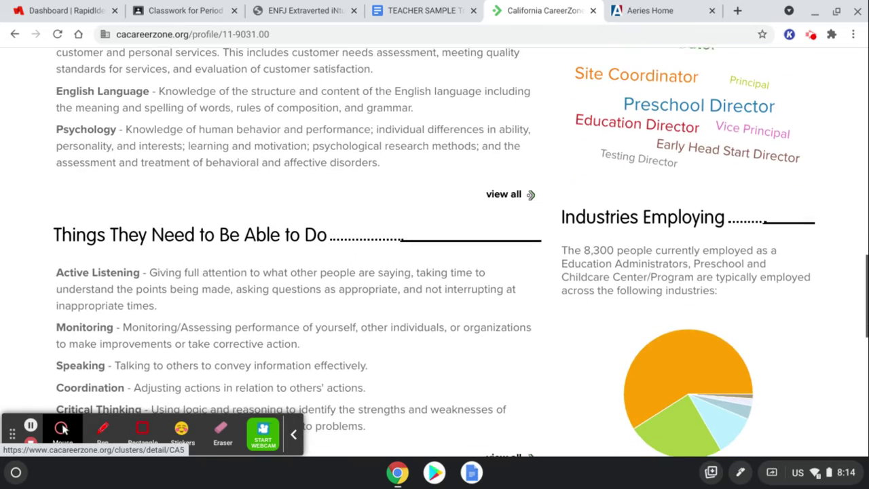
scroll(434, 272, "up", 13)
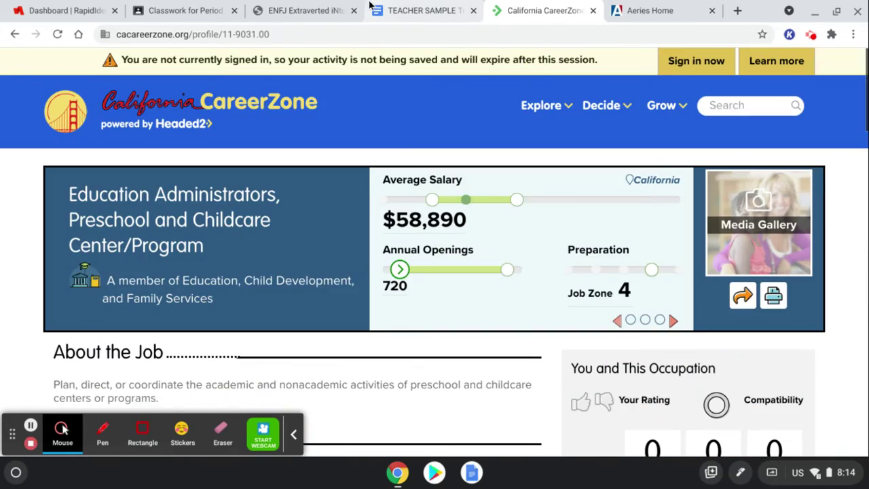
Below the pasted results in the sample document, write "I show that I should go into education with my likes, and that makes sense."
left_click(399, 11)
scroll(59, 278, "down", 1)
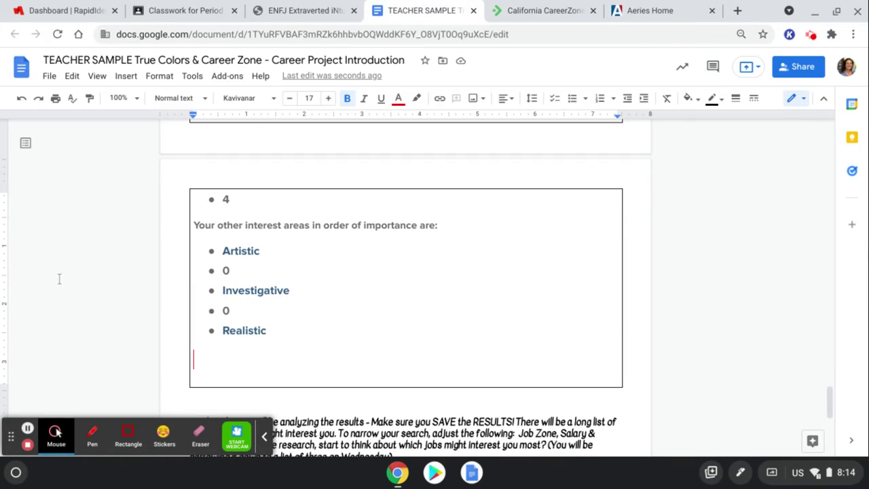
left_click(249, 354)
type("I show that I sh")
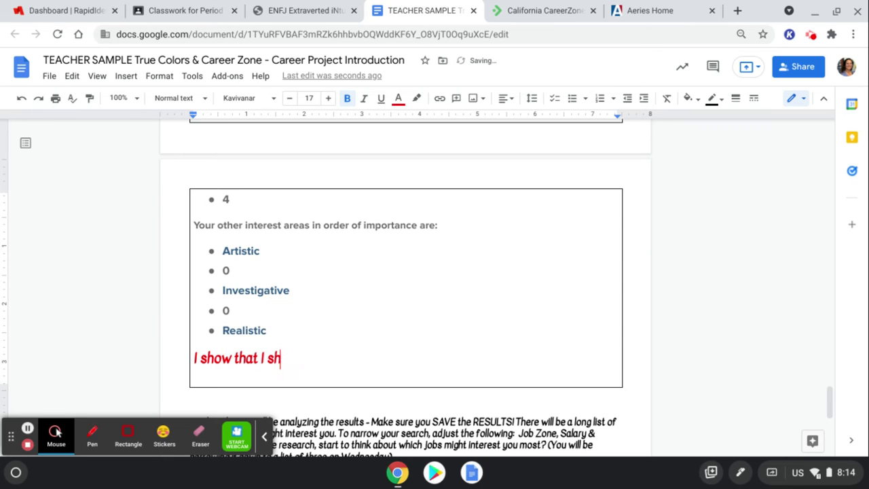
type("ould go into educ")
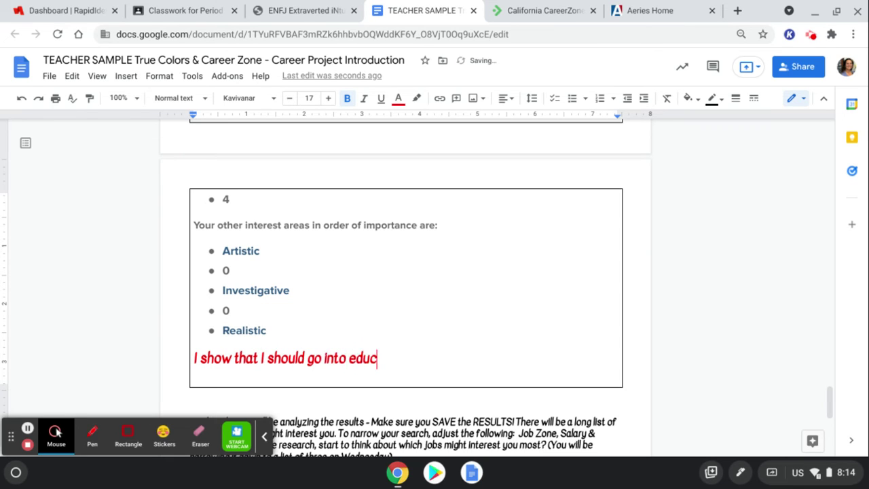
type("ation with my lik")
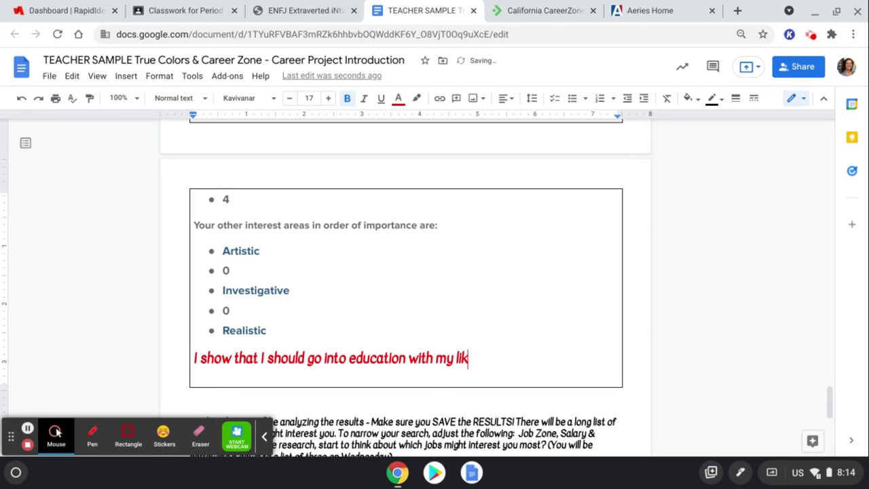
type("es, and that make")
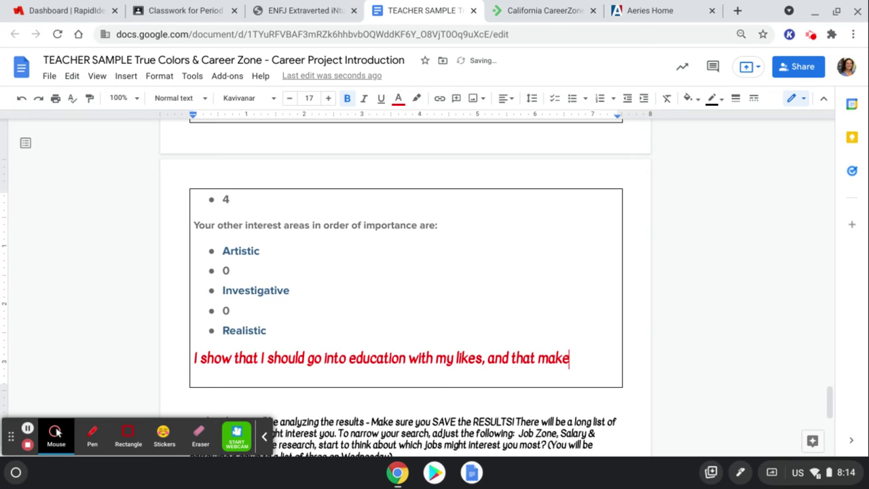
type("s sense.")
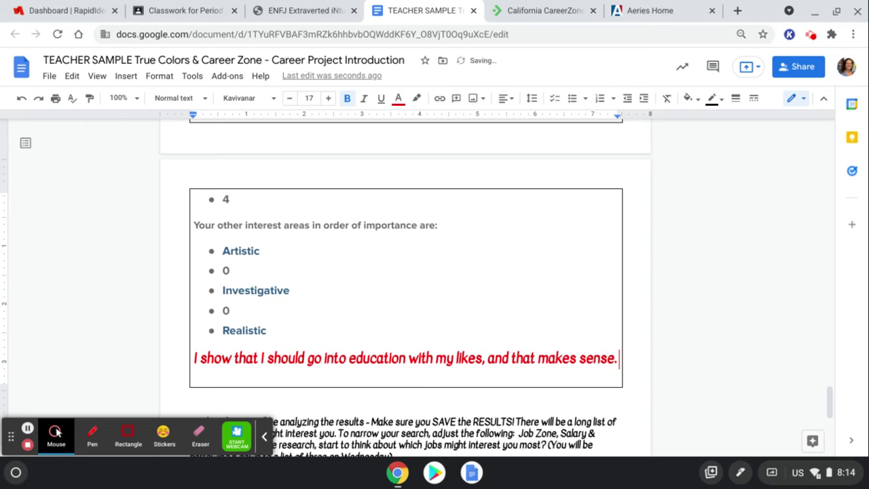
Review the Wednesday instructions below the results box, and go back from the occupation profile to the Interest Profiler results list
scroll(56, 433, "down", 3)
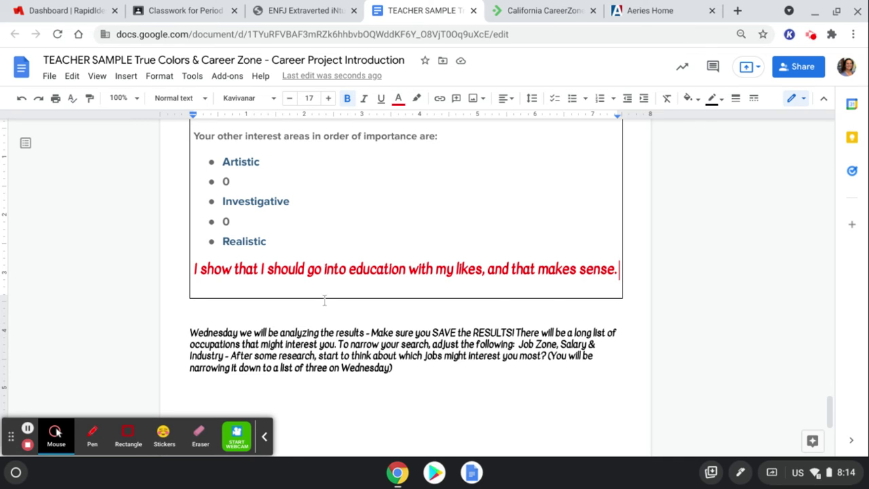
left_click(538, 11)
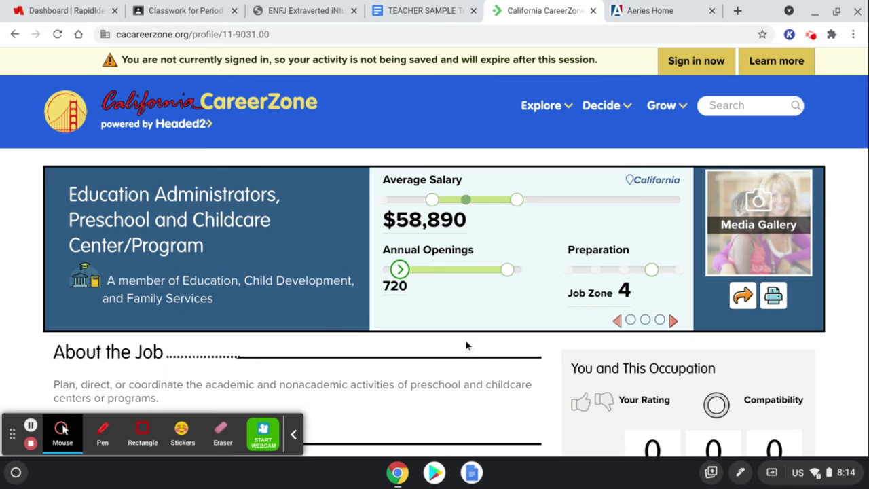
left_click(15, 34)
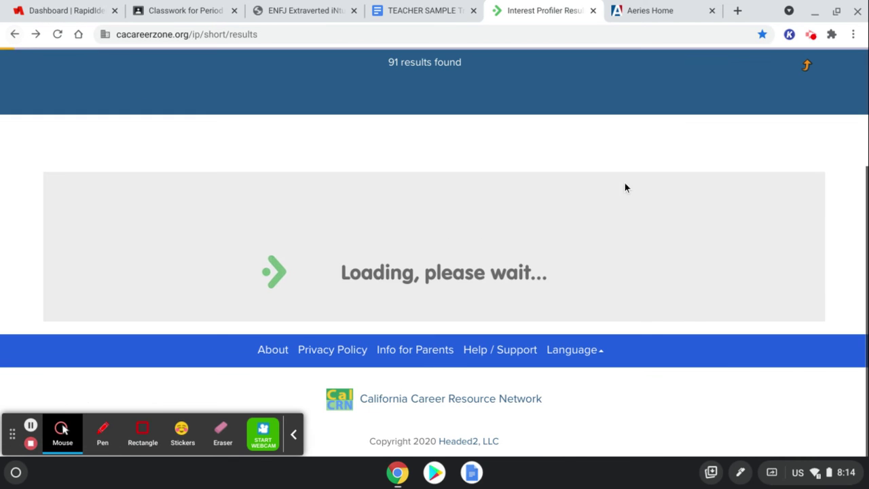
Open the site's account creation form, review its basic info fields, and close it without registering
scroll(73, 307, "up", 3)
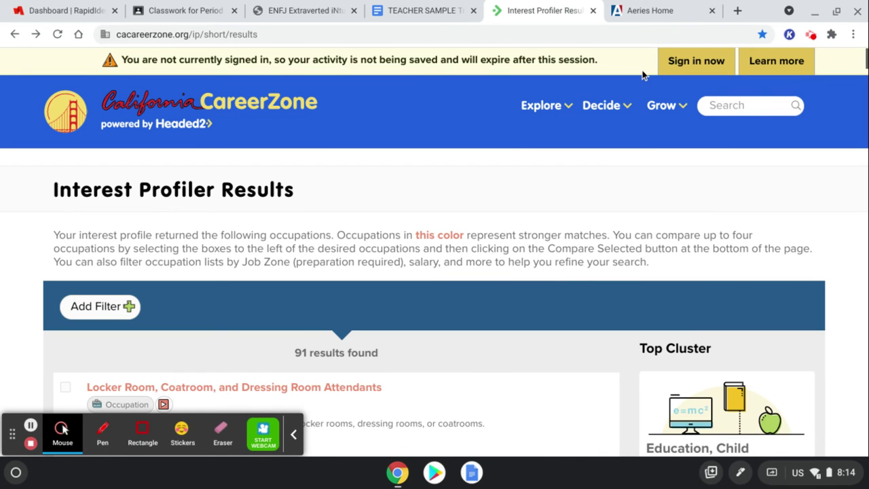
left_click(681, 60)
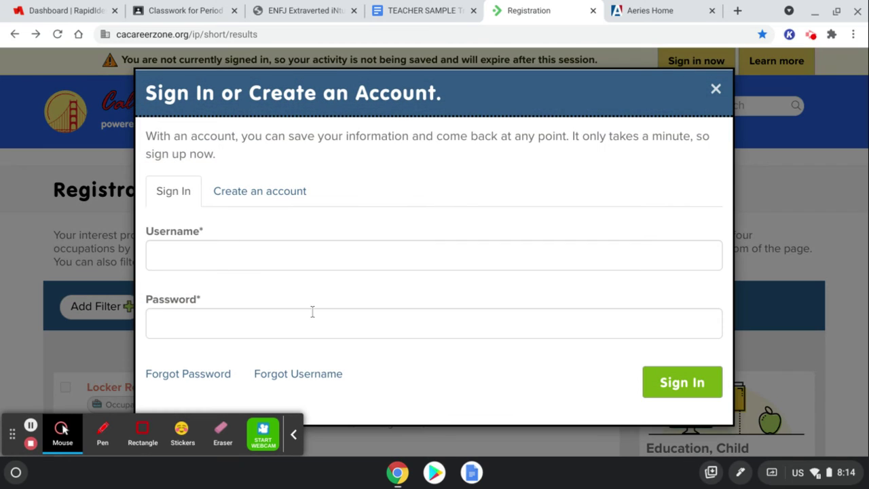
left_click(267, 197)
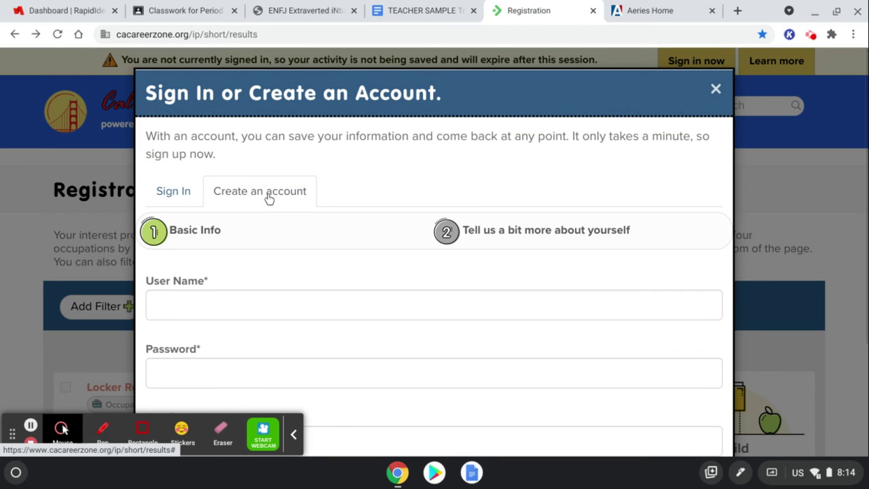
scroll(399, 293, "down", 1)
scroll(399, 293, "down", 1)
scroll(213, 398, "up", 2)
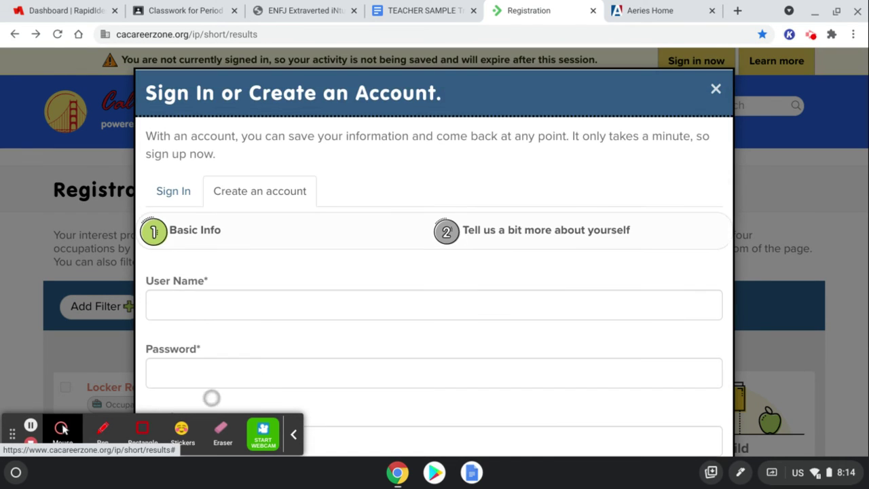
left_click(715, 91)
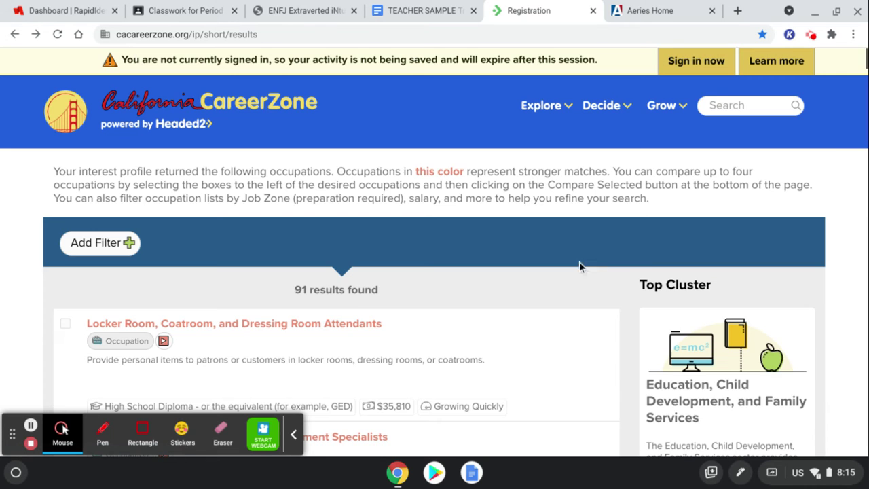
Print all pages of the Interest Profiler results to a PDF, saved in Downloads as "California CareerZone.pdf"
scroll(20, 271, "down", 3)
scroll(123, 166, "up", 1)
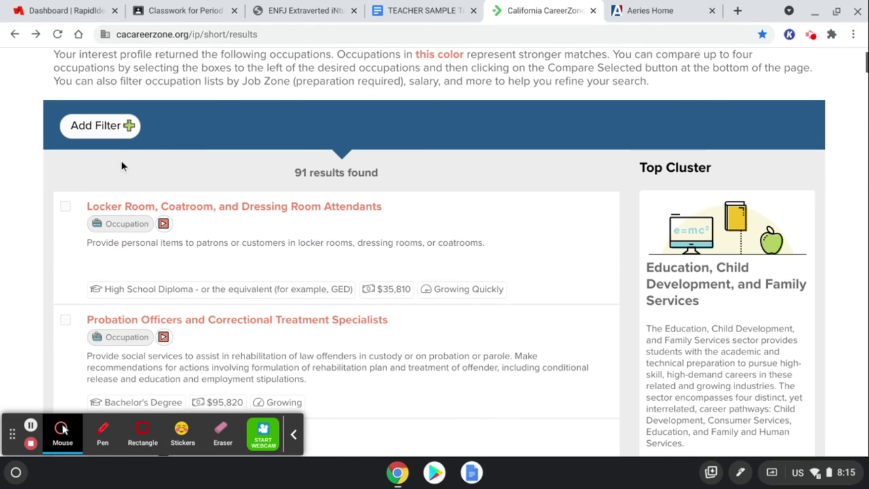
right_click(121, 168)
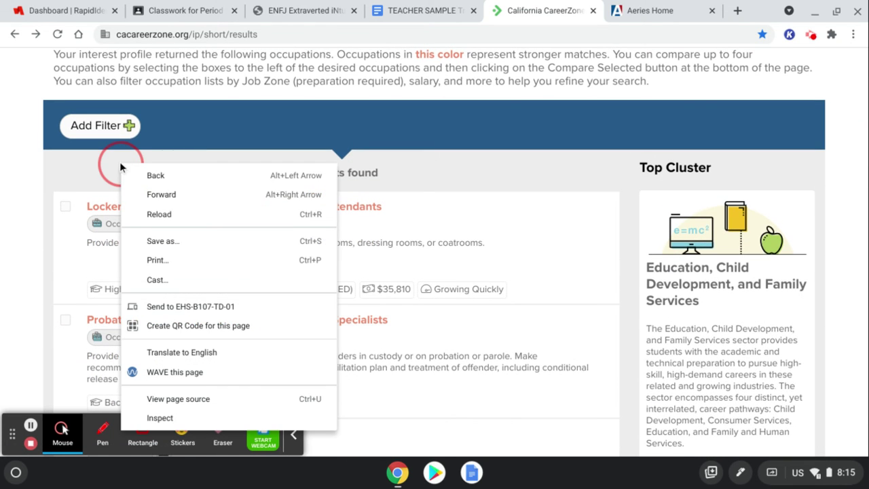
left_click(152, 258)
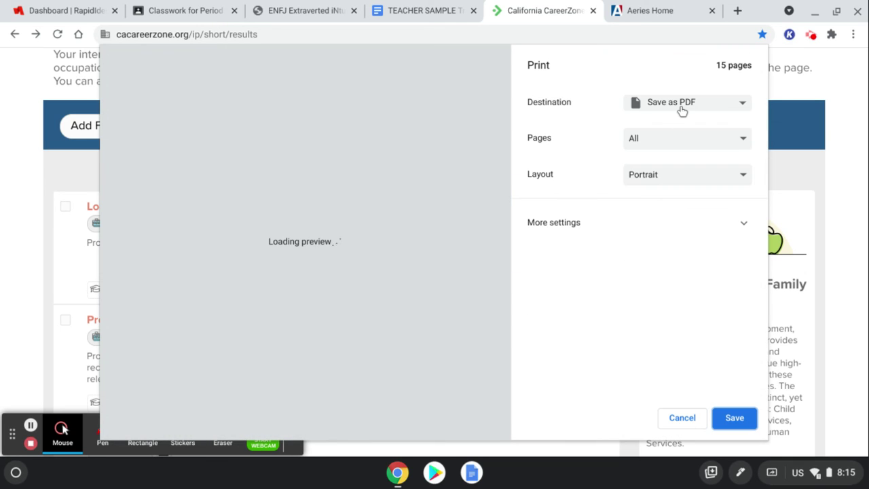
left_click(654, 147)
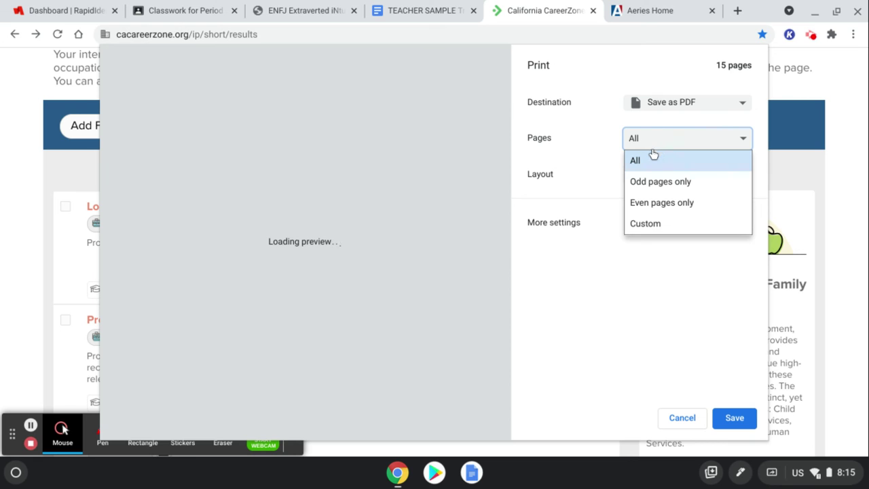
left_click(651, 158)
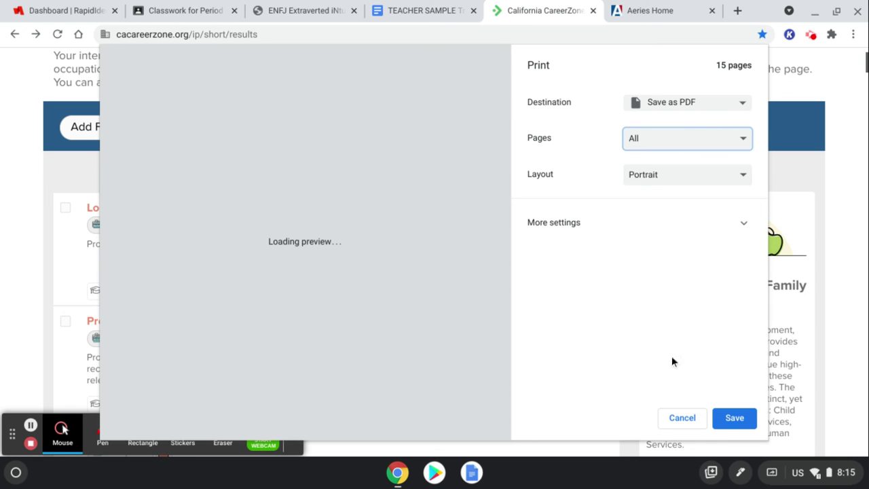
left_click(733, 417)
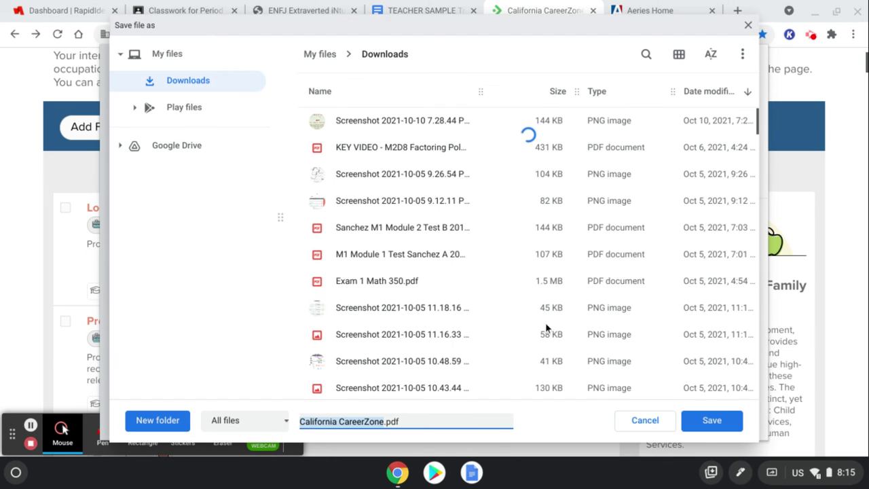
left_click(711, 421)
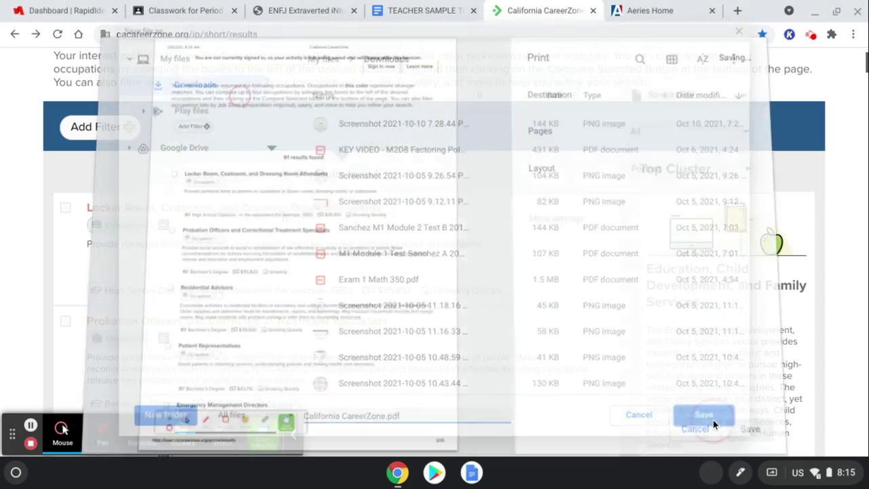
Skim the matching occupations once more and return to the "TEACHER SAMPLE True Colors & Career Zone" document
scroll(559, 362, "down", 4)
scroll(434, 285, "down", 5)
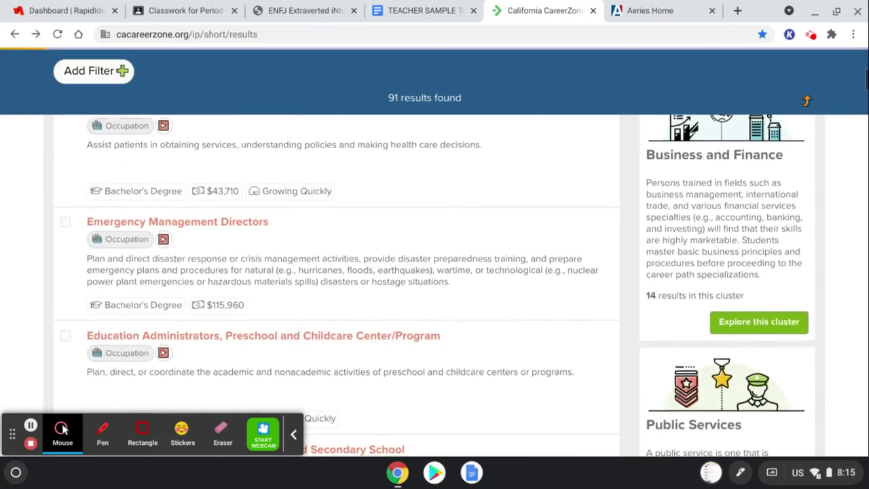
key("Home")
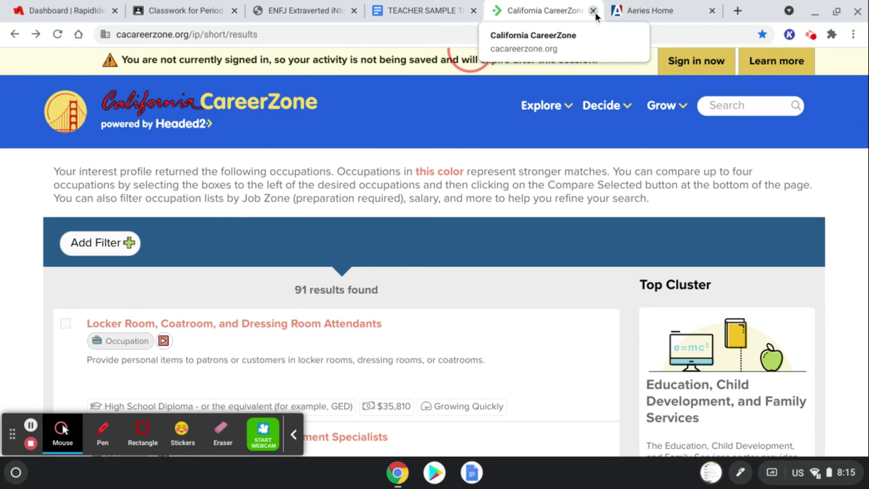
left_click(401, 11)
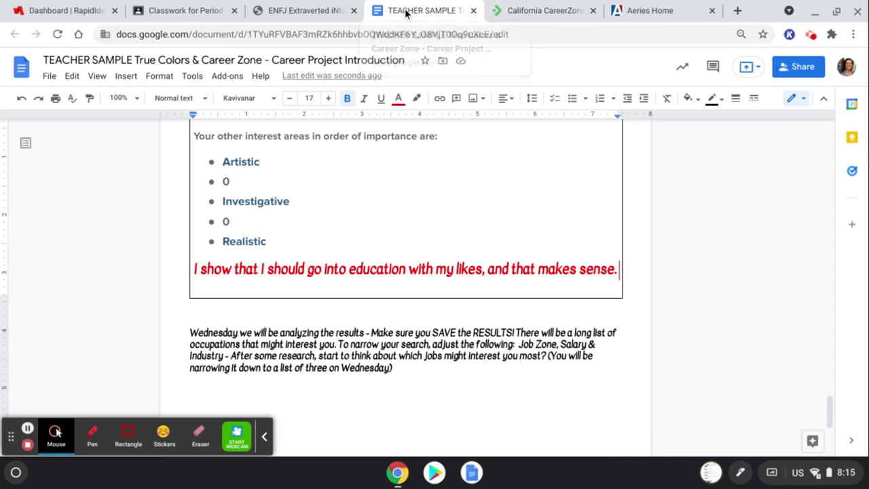